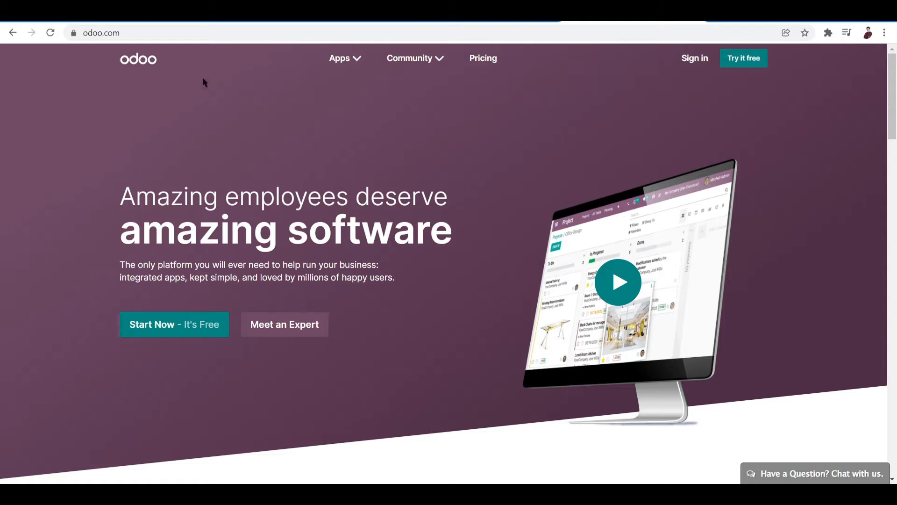
- Look over the Odoo home page and its overview of apps by business need
scroll(117, 369, down, 1)
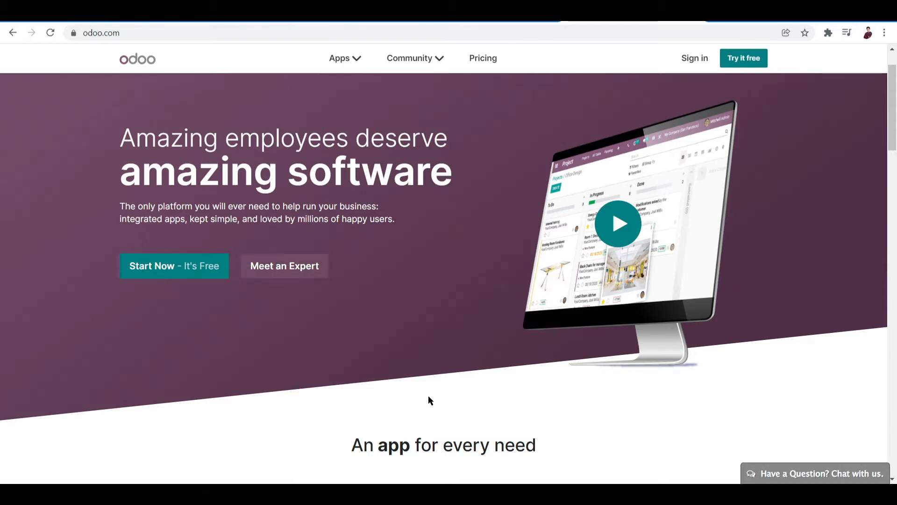
scroll(427, 365, down, 3)
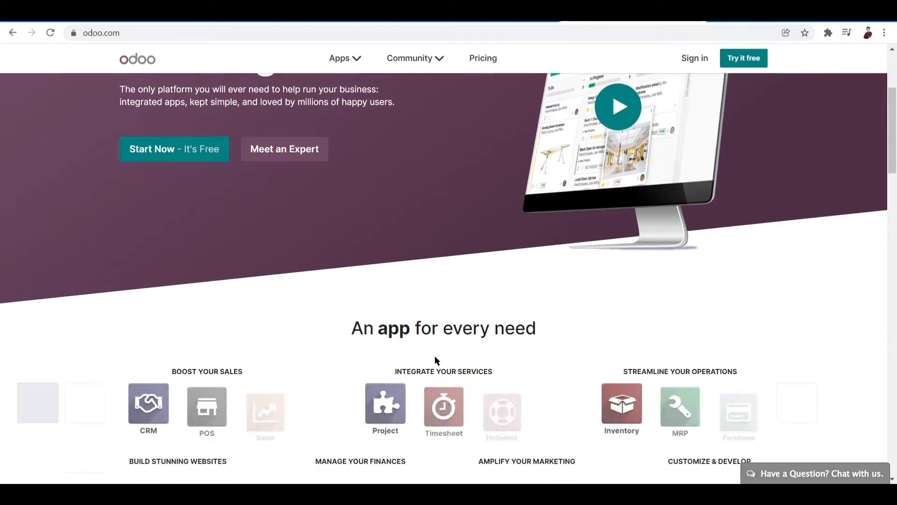
scroll(481, 318, down, 2)
scroll(475, 318, down, 2)
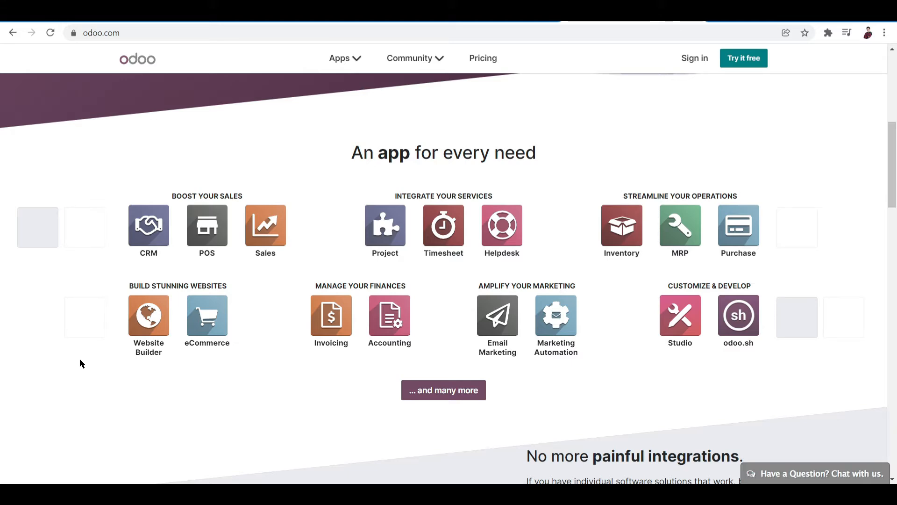
scroll(79, 359, down, 5)
scroll(241, 343, up, 12)
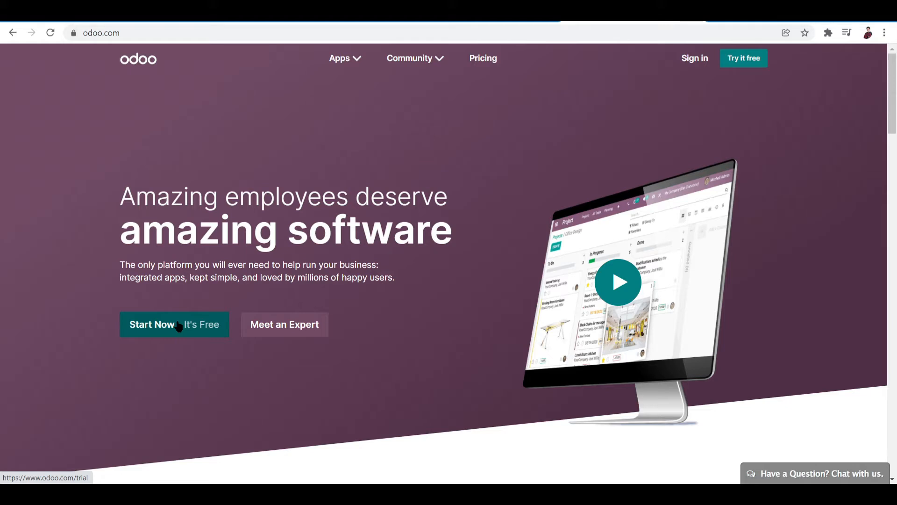
scroll(413, 338, down, 1)
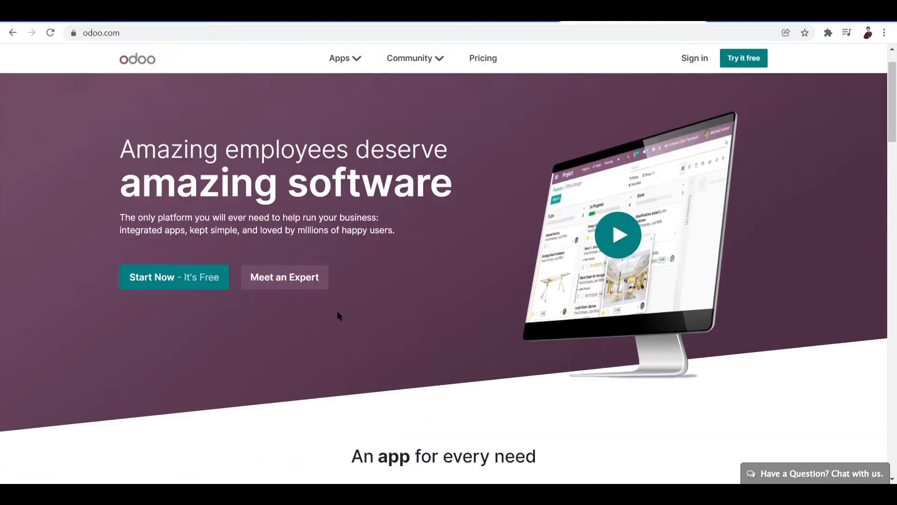
scroll(338, 316, up, 1)
- Open the free trial's app selection and look through the app categories from Sales to Customizations
click(196, 334)
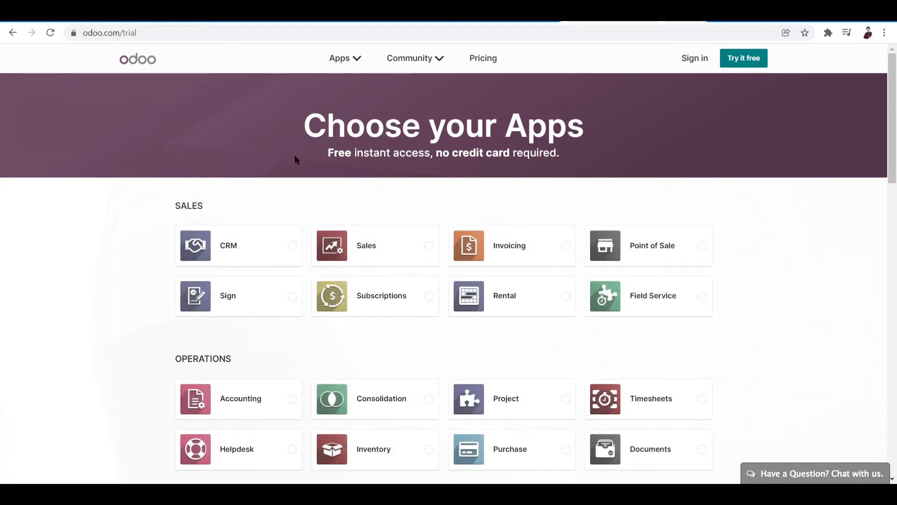
scroll(247, 310, down, 5)
scroll(362, 332, up, 1)
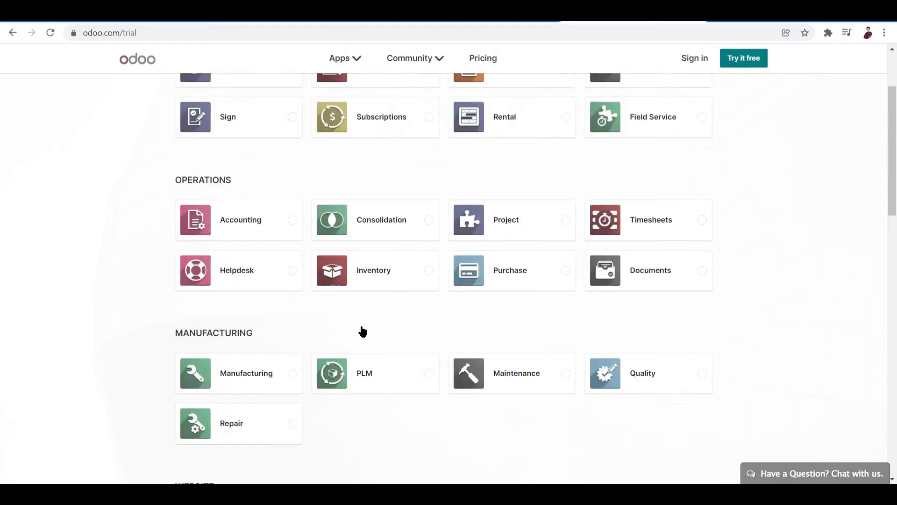
scroll(273, 337, up, 4)
scroll(214, 293, down, 9)
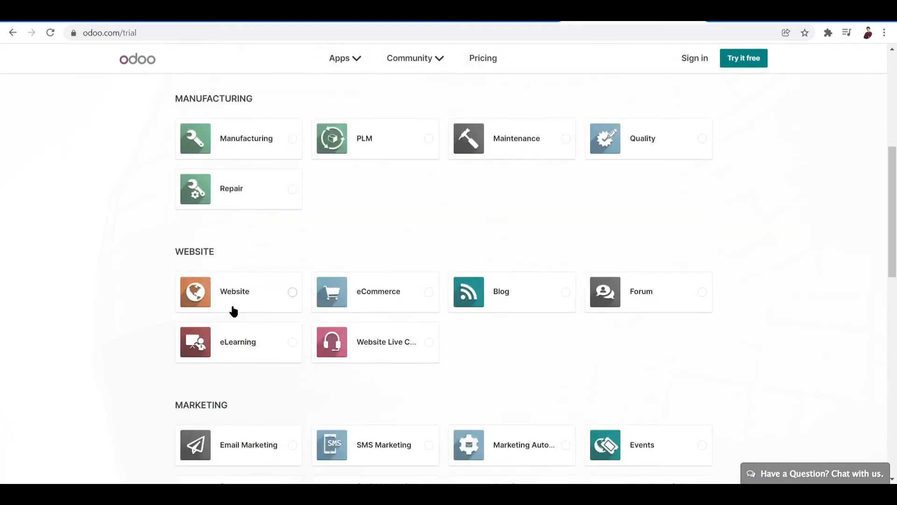
scroll(234, 311, down, 5)
scroll(234, 312, down, 4)
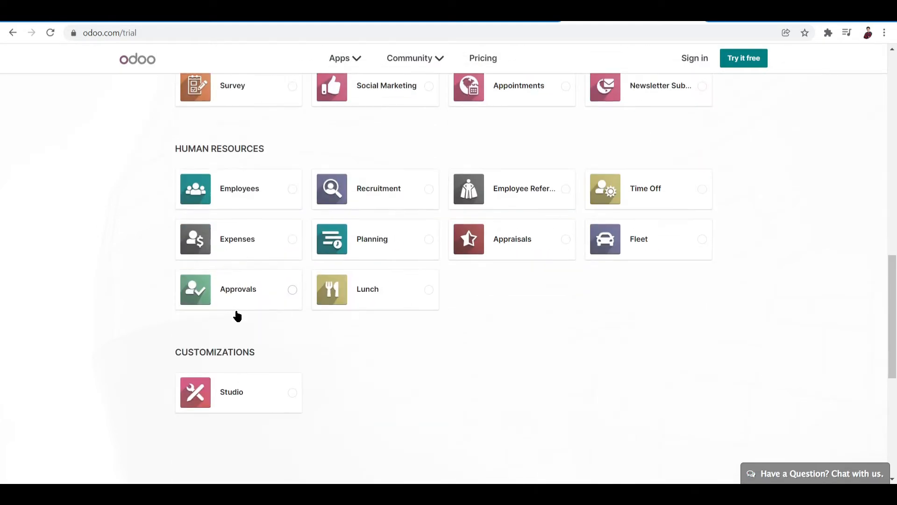
scroll(217, 160, up, 4)
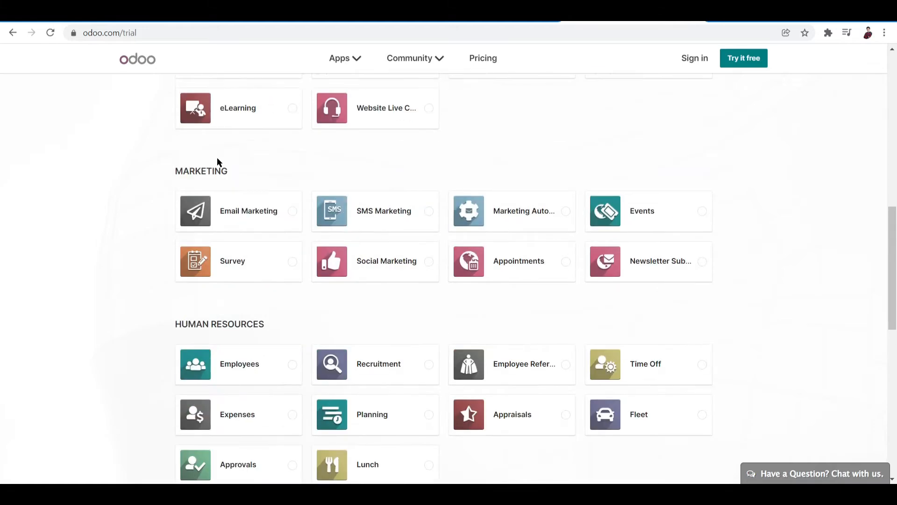
scroll(210, 178, up, 4)
scroll(207, 196, up, 10)
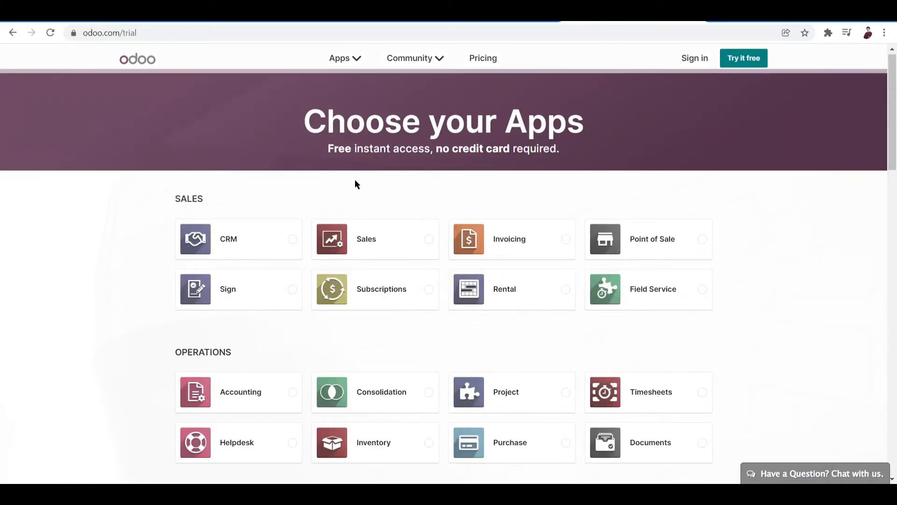
- Select the CRM app for the trial, continue, and open CRM in the 24travel database
click(269, 243)
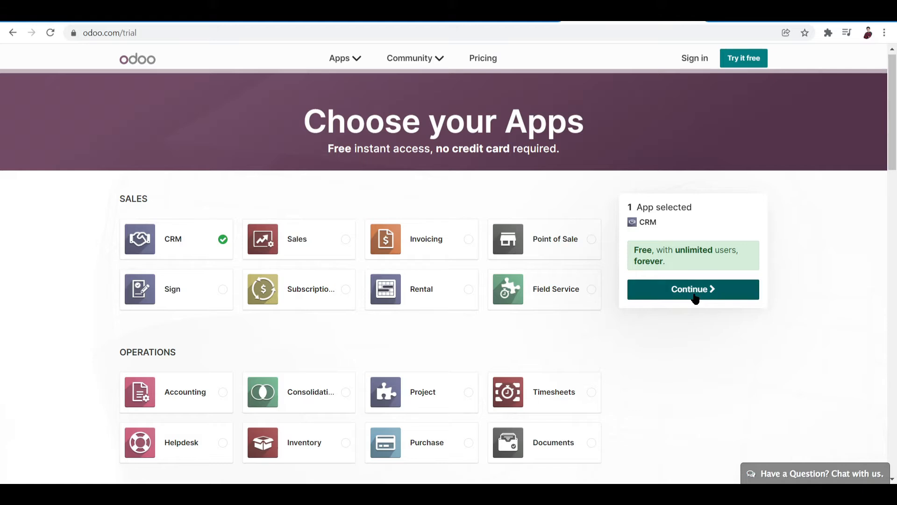
click(735, 297)
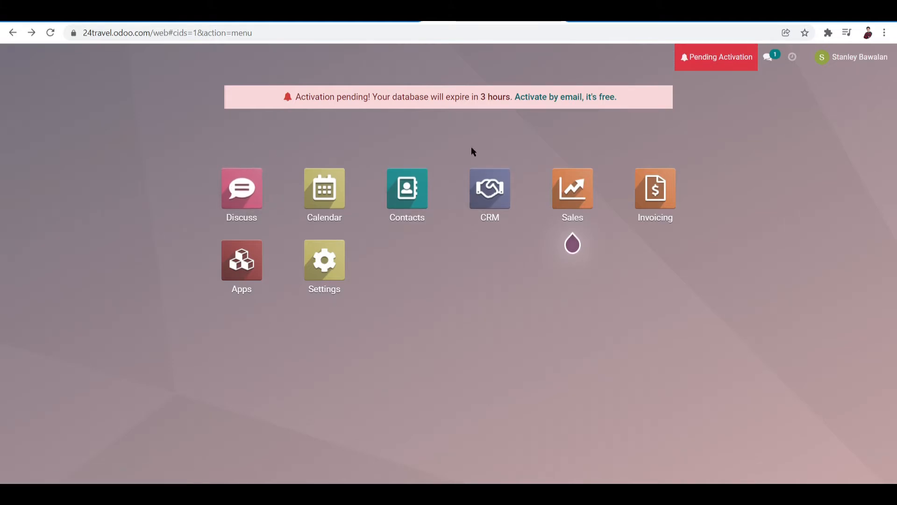
click(494, 195)
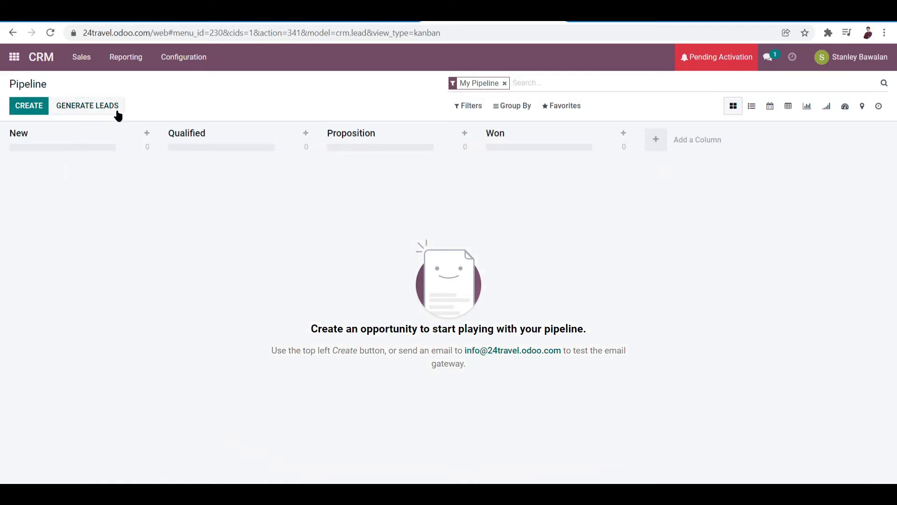
- Examine the lead generation form and its company type choices, closing it without generating leads
click(109, 107)
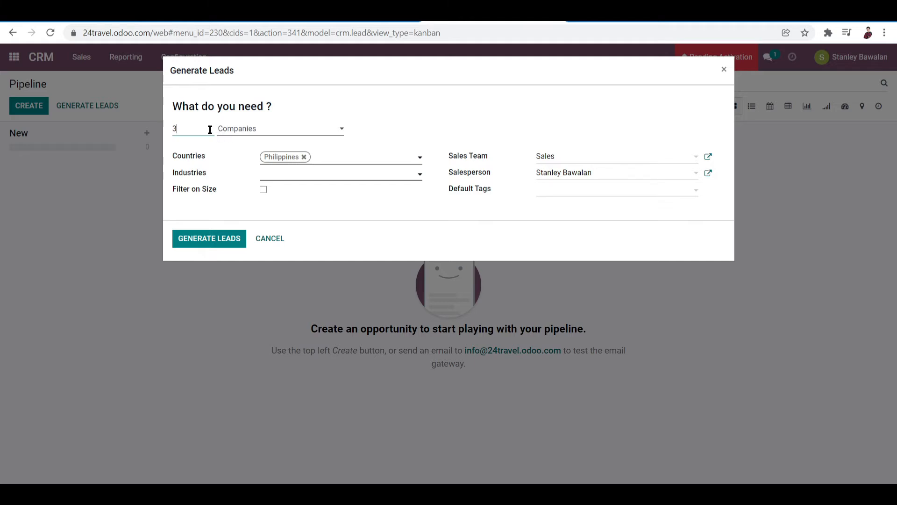
click(270, 135)
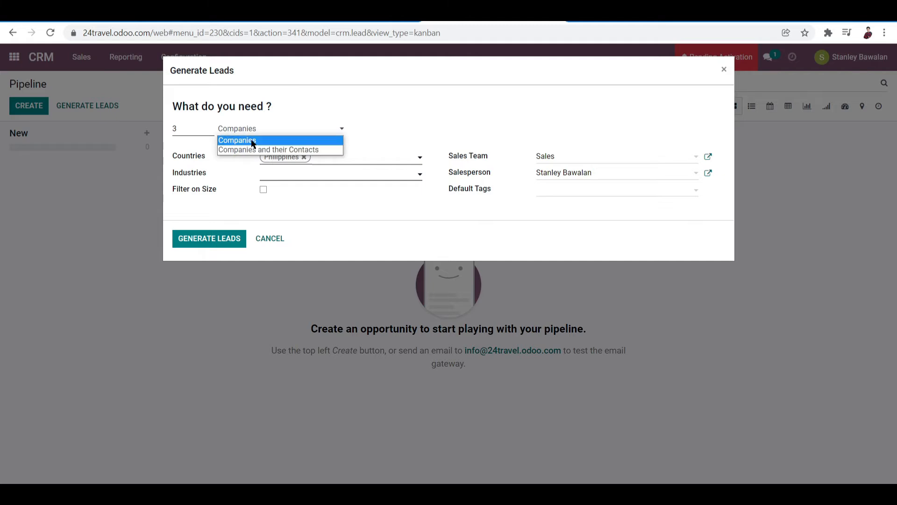
click(419, 113)
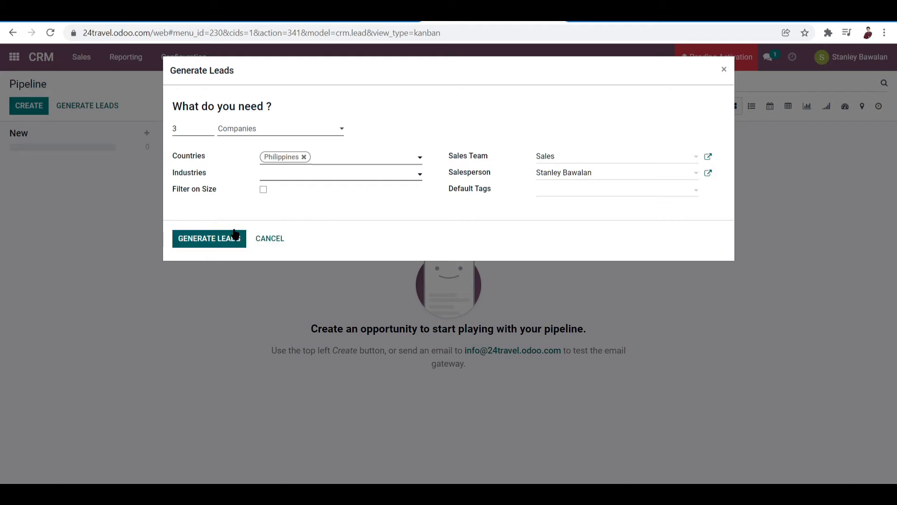
click(228, 251)
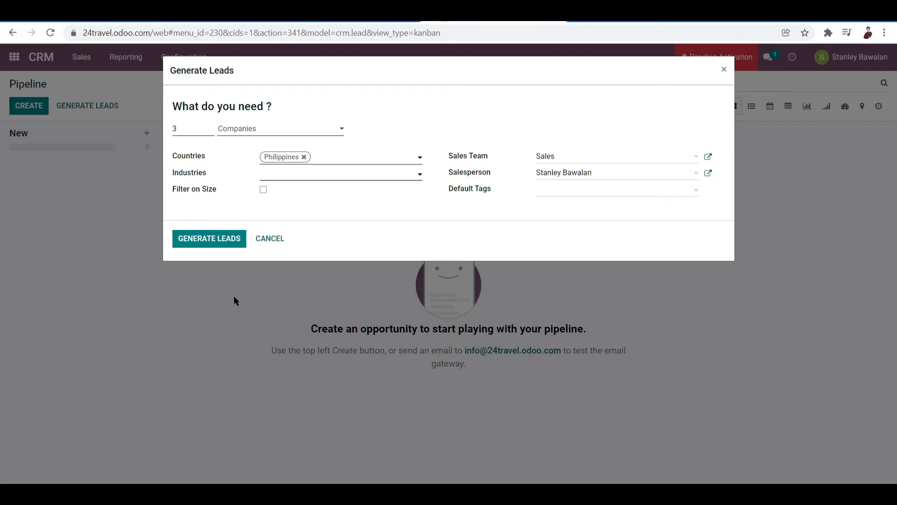
click(725, 71)
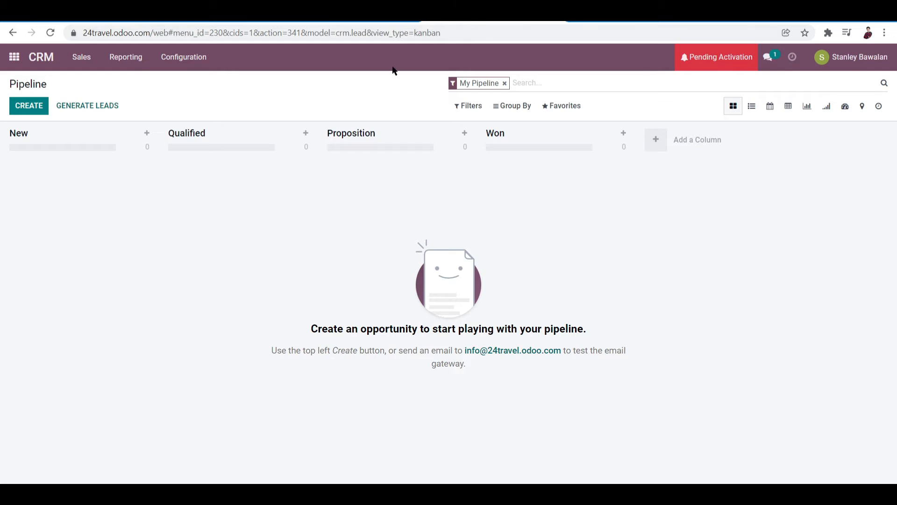
- Start a new pipeline opportunity for the organization 24Travel and fill in the contact's phone number
click(30, 108)
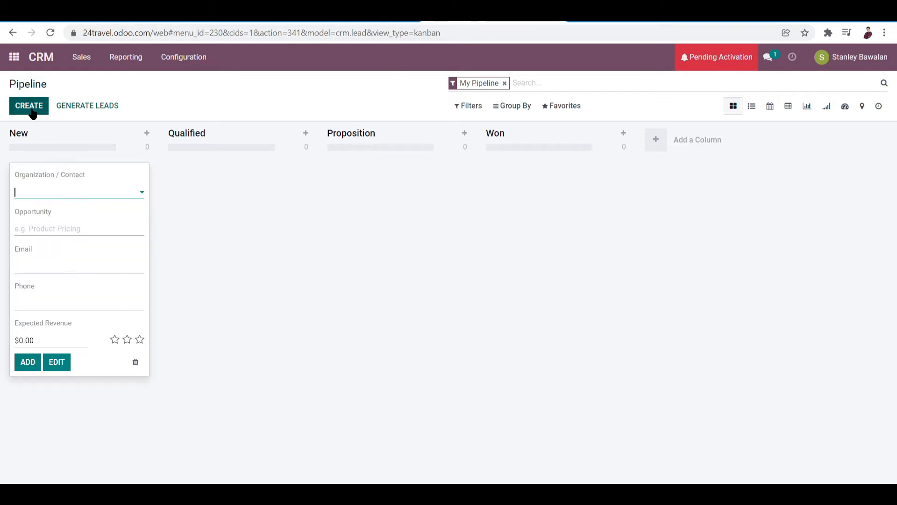
click(142, 192)
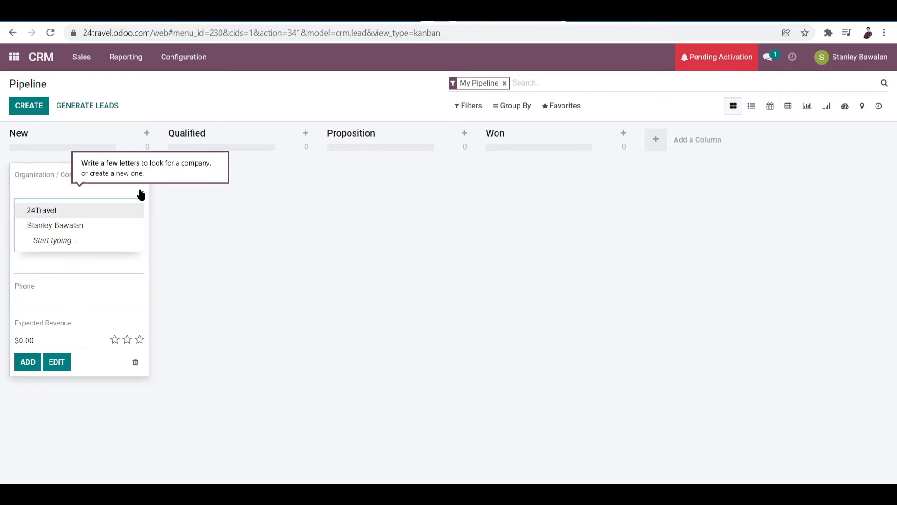
click(73, 211)
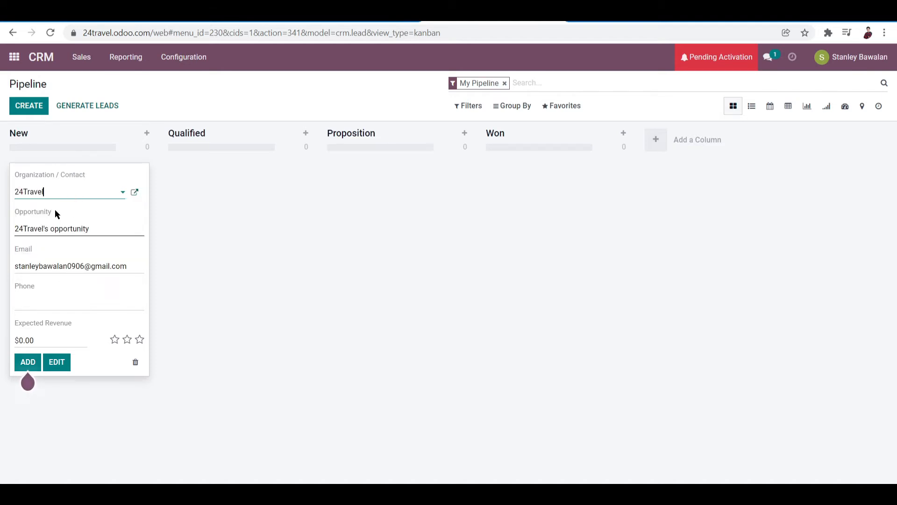
click(44, 303)
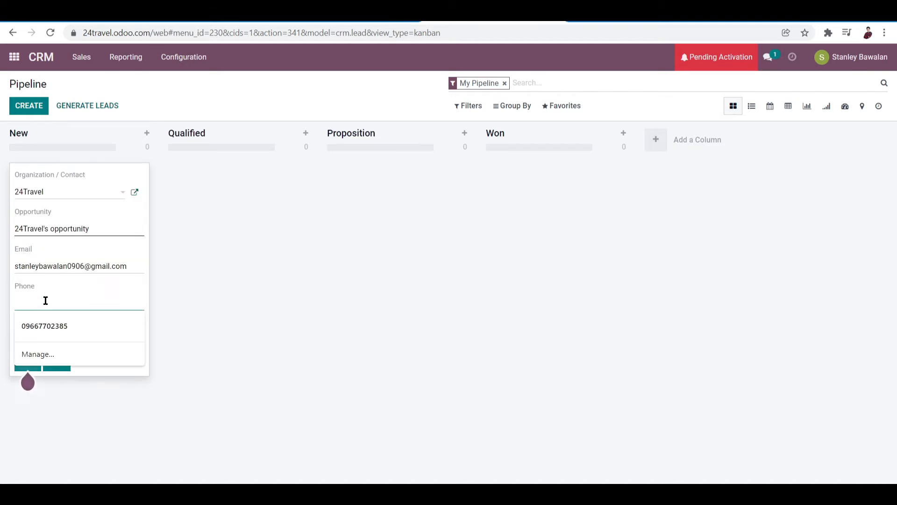
click(48, 332)
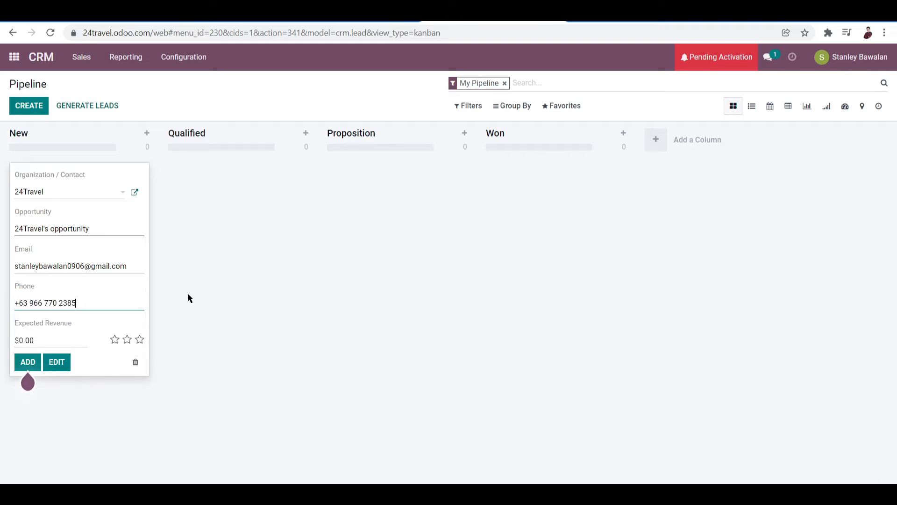
- Set the opportunity's expected revenue to 500 and add it to the pipeline
click(71, 343)
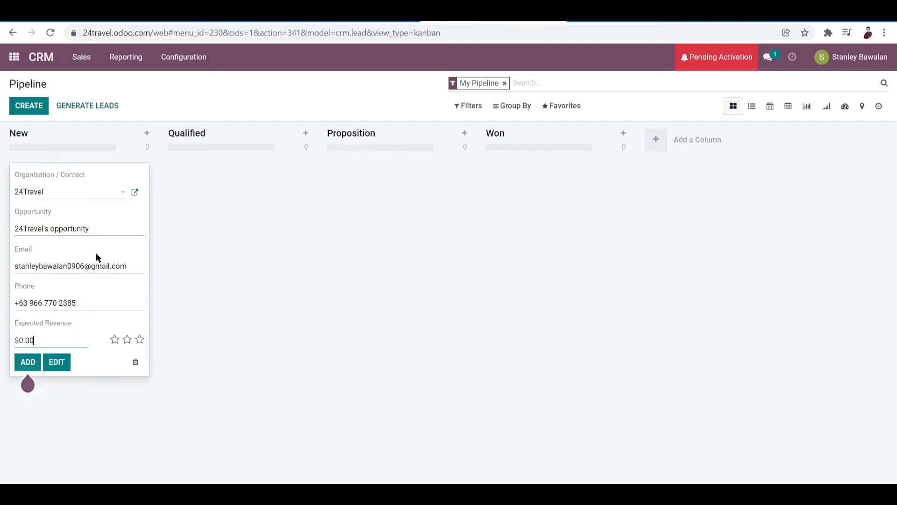
key(BackSpace)
key(BackSpace)
key(BackSpace)
key(BackSpace)
text(500)
click(27, 361)
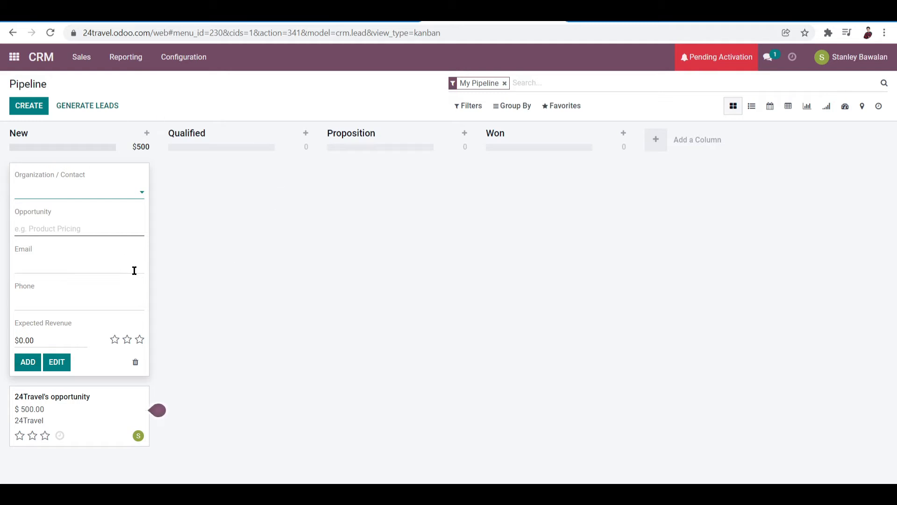
- Open 24Travel's opportunity for editing from its card in the New stage
mouse_move(90, 428)
mouse_move(90, 405)
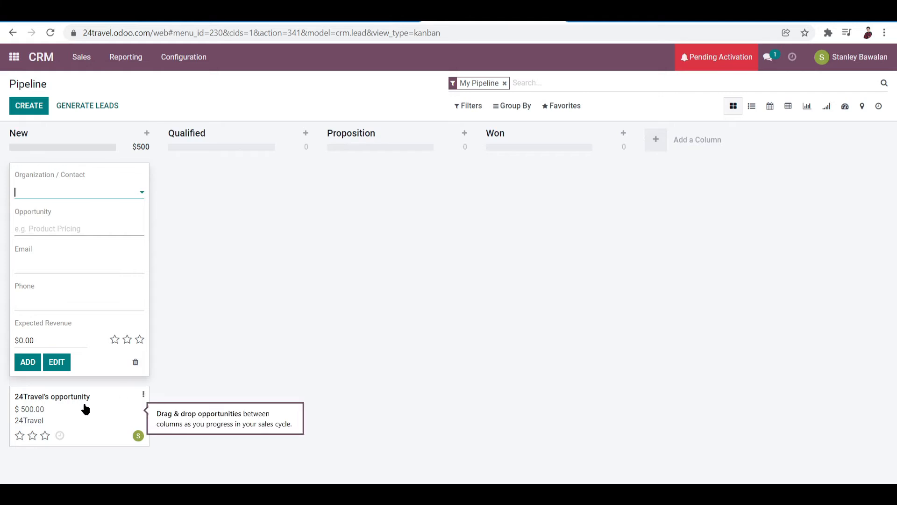
click(142, 397)
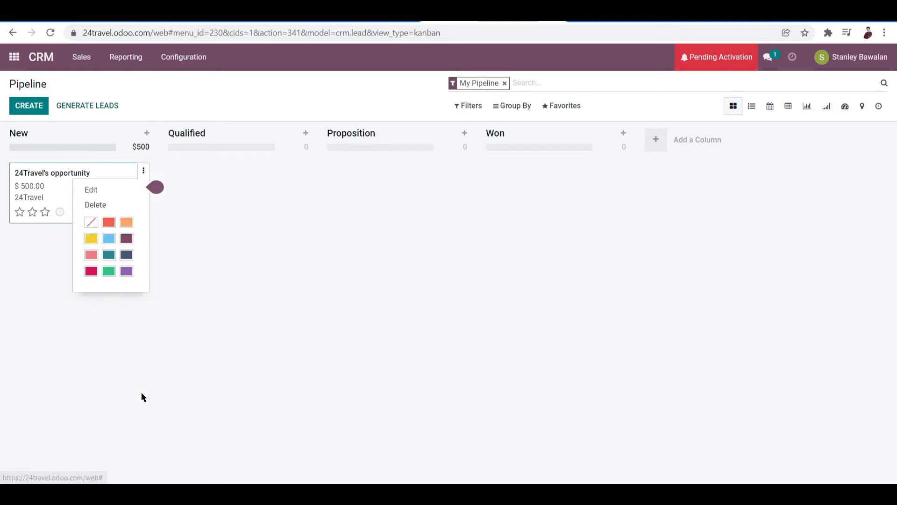
click(91, 189)
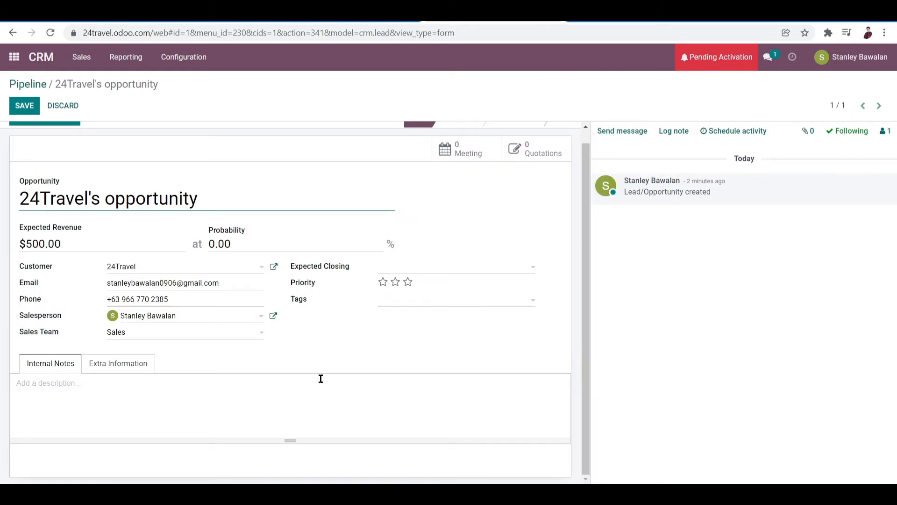
- Review the opportunity's Internal Notes and Extra Information sections, and save the record
click(87, 403)
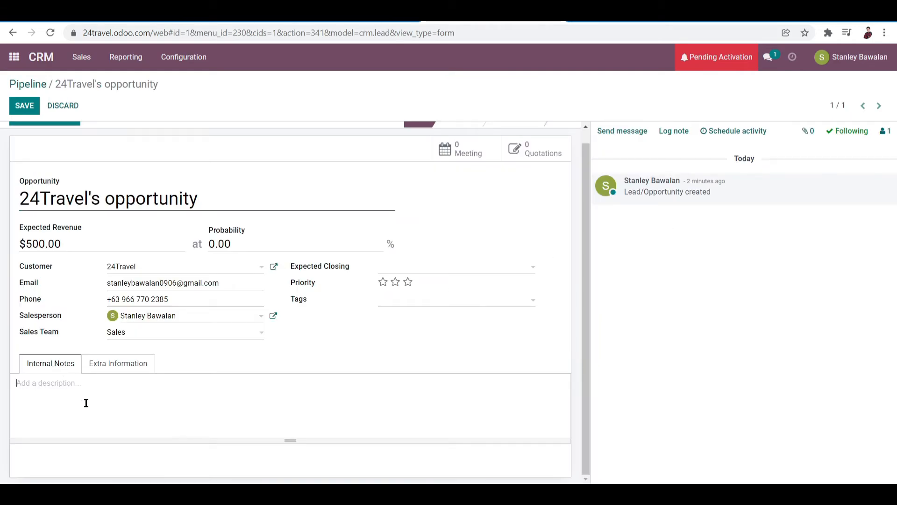
click(126, 366)
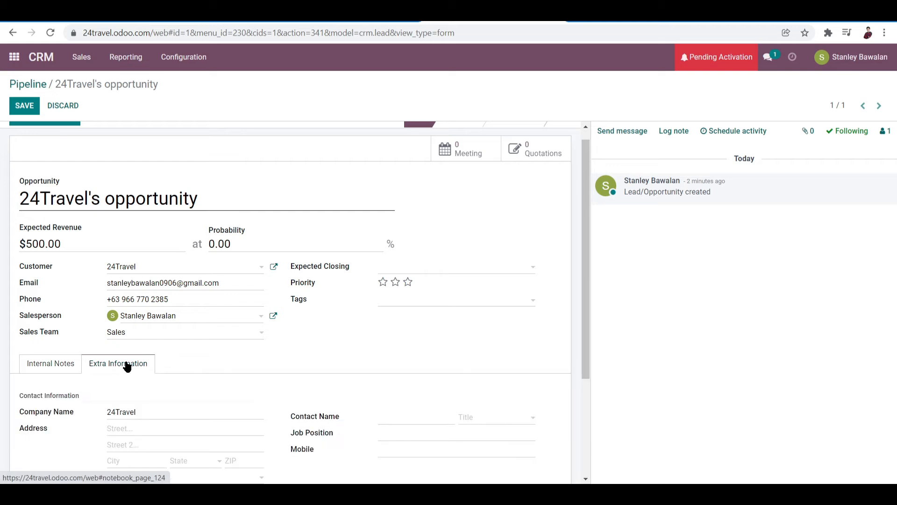
scroll(202, 419, down, 3)
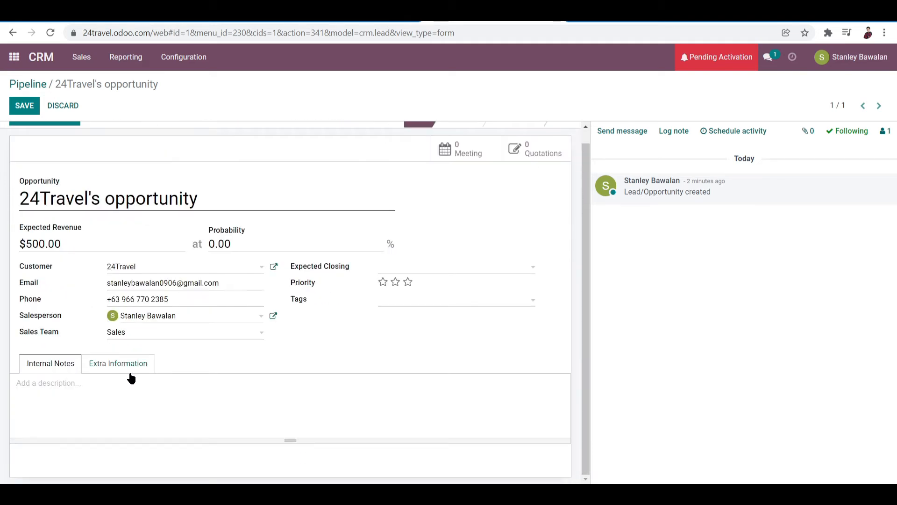
click(133, 367)
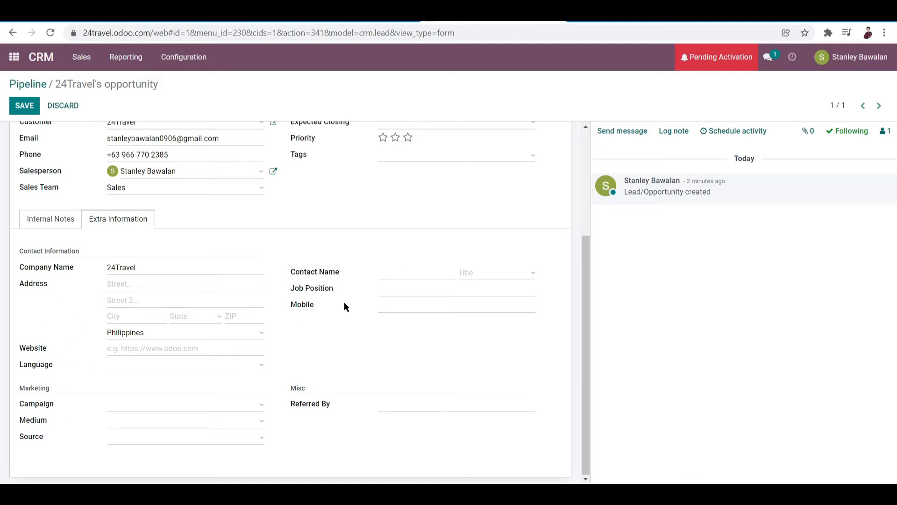
click(55, 224)
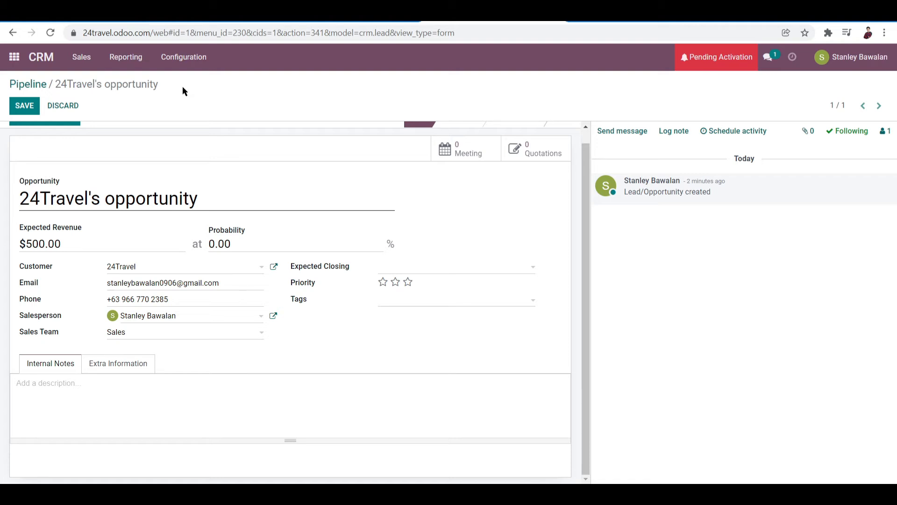
click(25, 104)
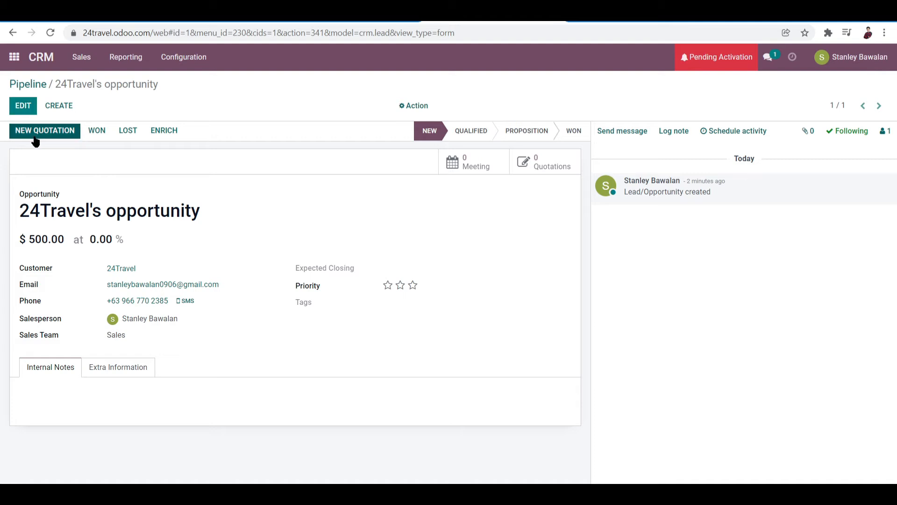
- Return to the pipeline and move 24Travel's opportunity from the New stage to Qualified
click(13, 33)
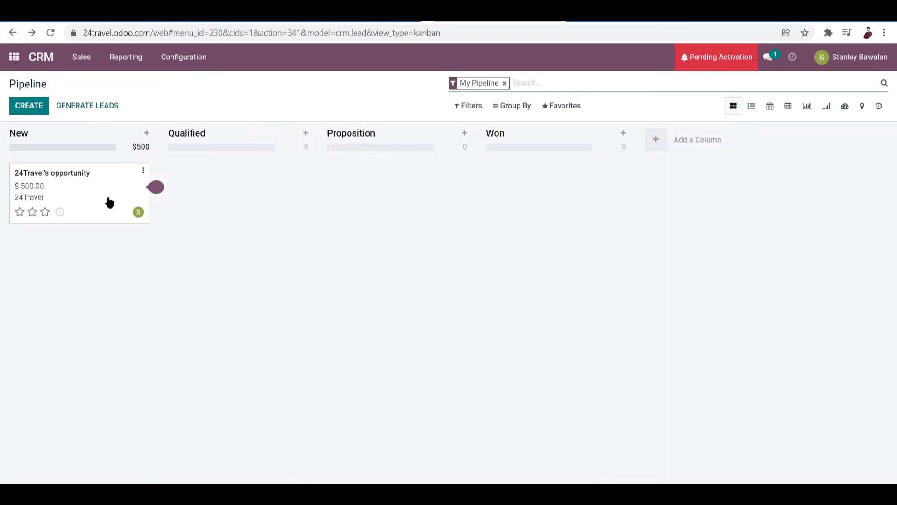
mouse_move(109, 200)
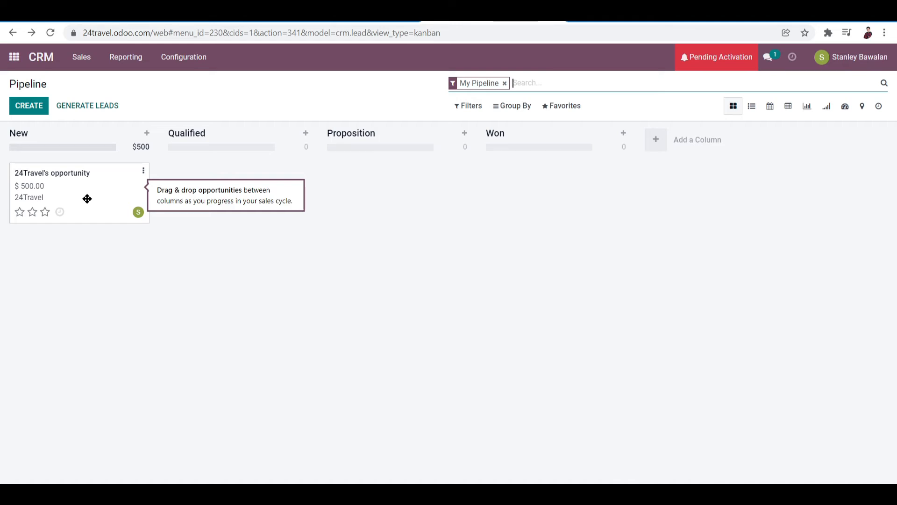
drag(87, 198, 224, 190)
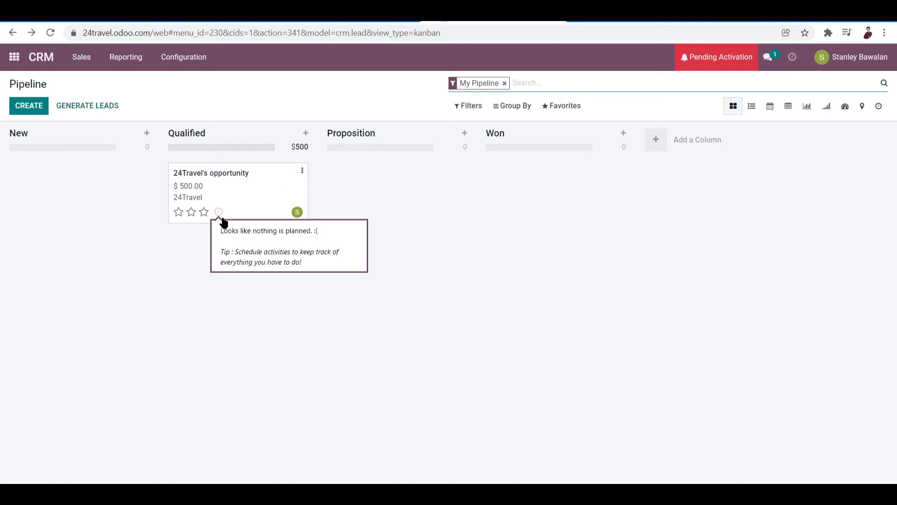
- Schedule a Meeting activity with the summary abcd for 24Travel's opportunity and view the week's time slots in the calendar
mouse_move(220, 220)
click(219, 213)
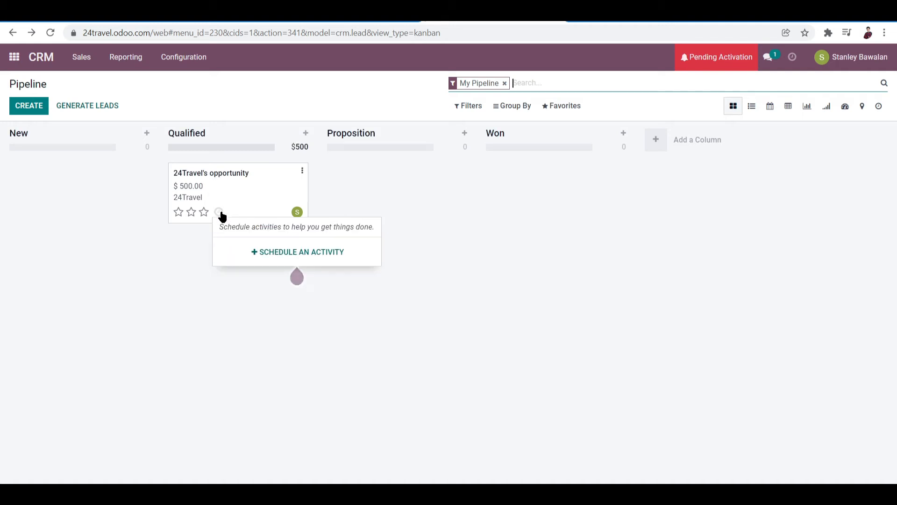
click(277, 251)
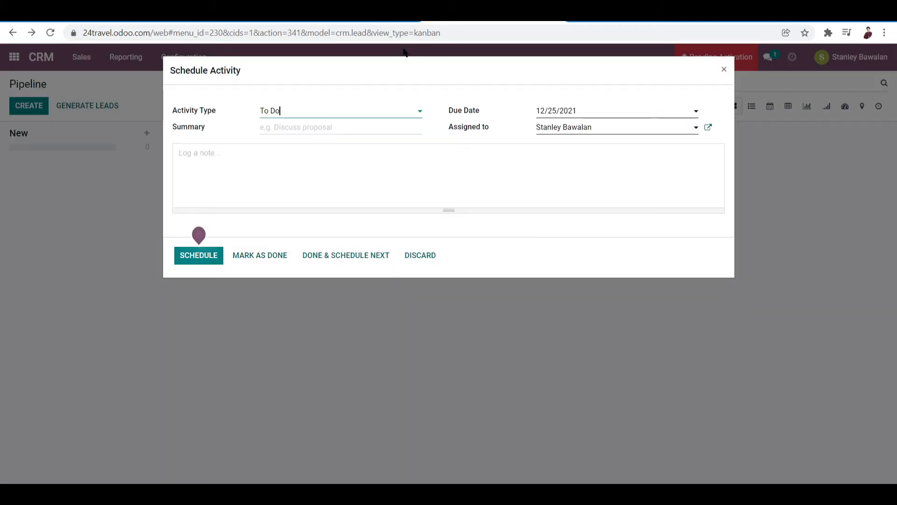
click(399, 113)
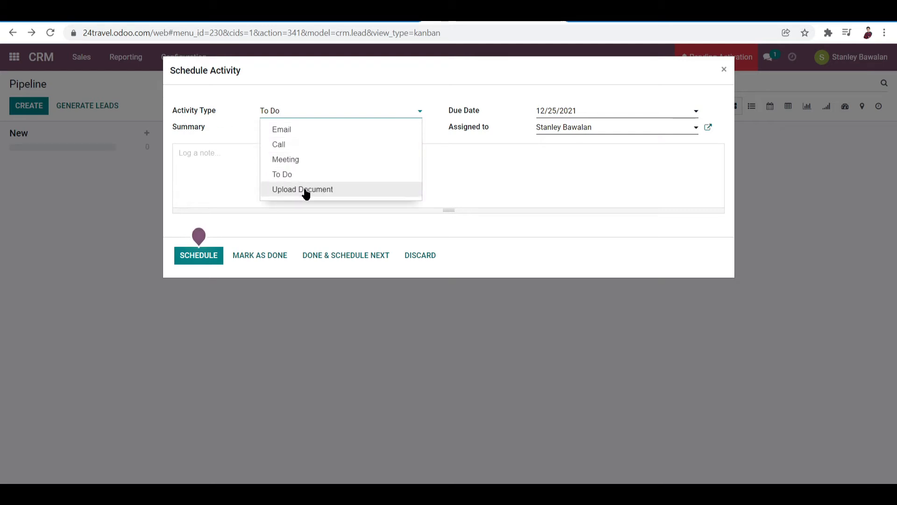
click(295, 159)
click(339, 127)
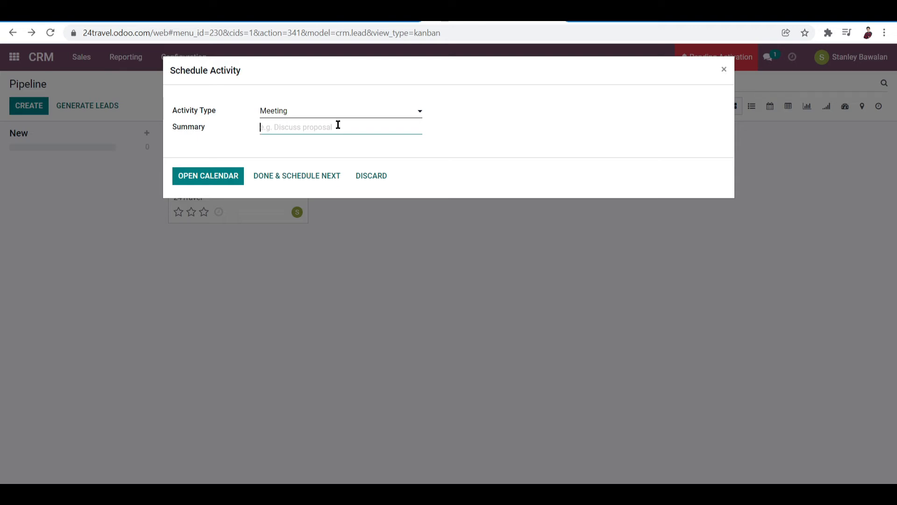
text(abcd)
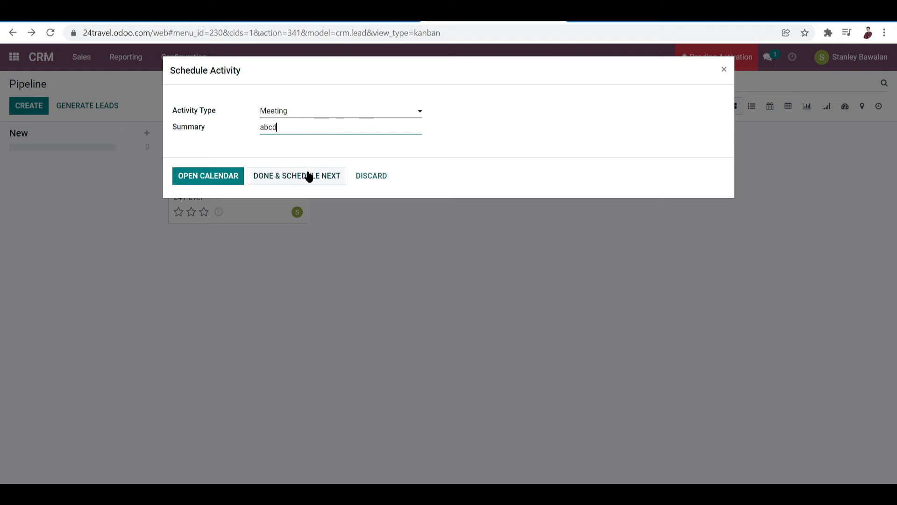
click(236, 180)
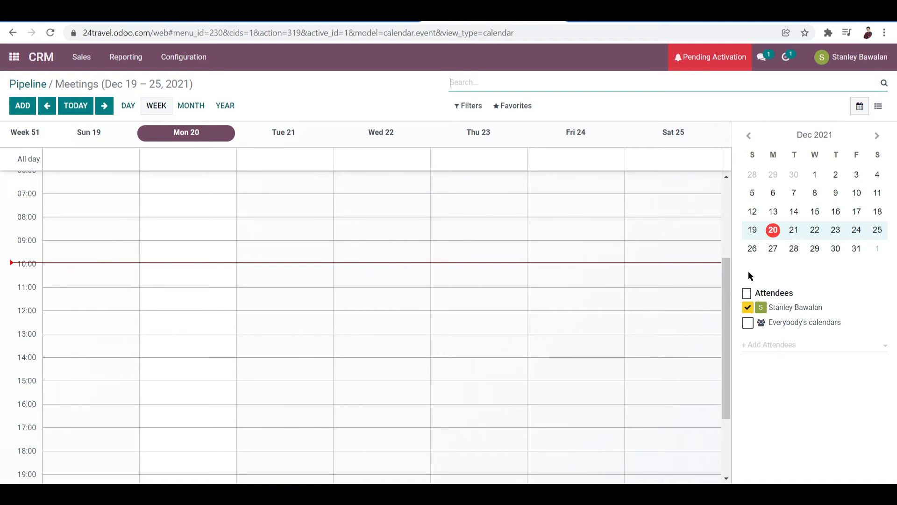
drag(726, 308, 727, 225)
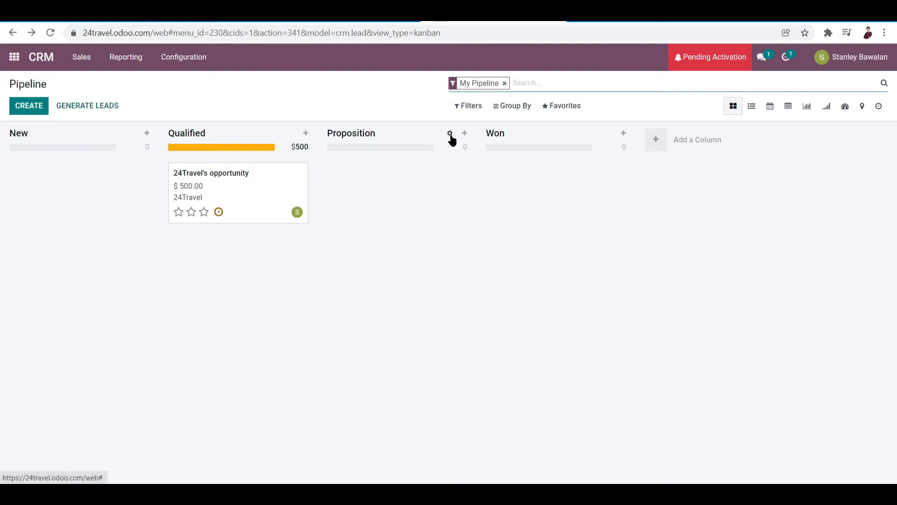
- Open 24Travel's opportunity from the Qualified stage and duplicate it
right_click(301, 169)
click(276, 185)
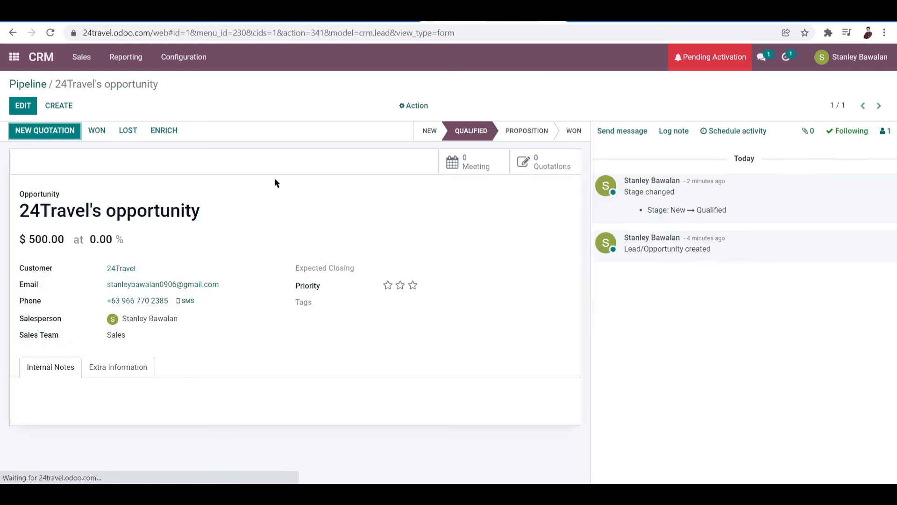
click(411, 106)
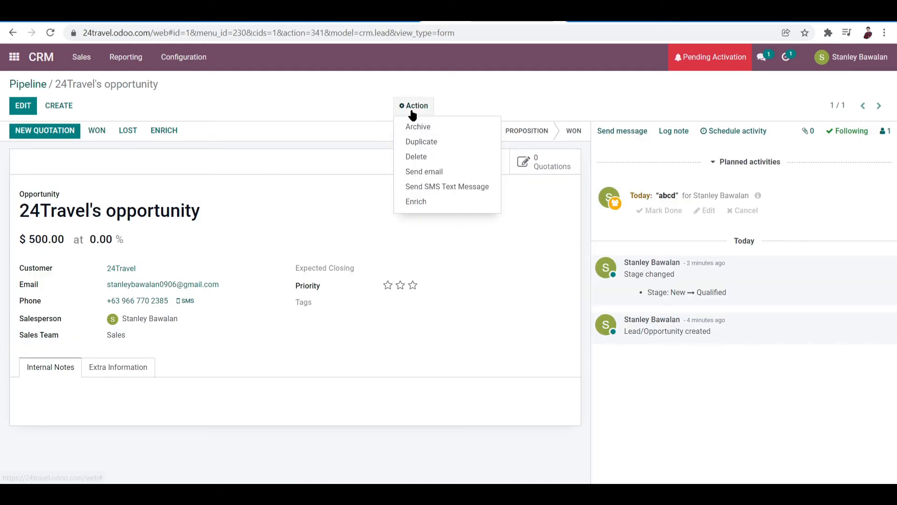
click(420, 141)
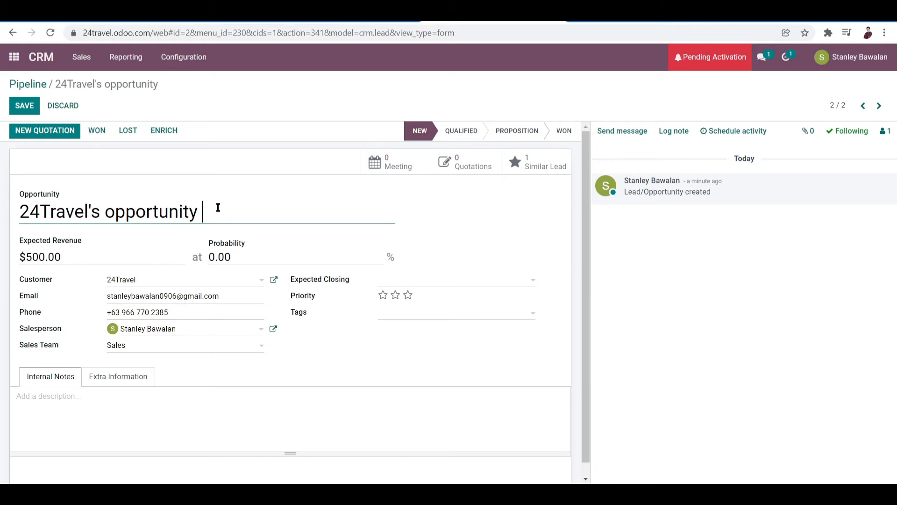
- Rename the duplicate as "24Travel's opportunity second proposal", save it and return to the pipeline
text(e)
text(econd proposal)
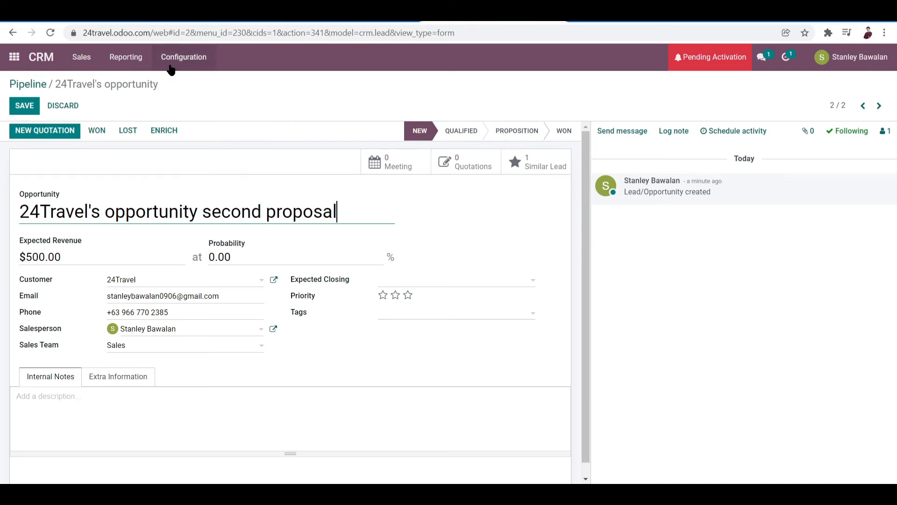
click(24, 111)
click(13, 33)
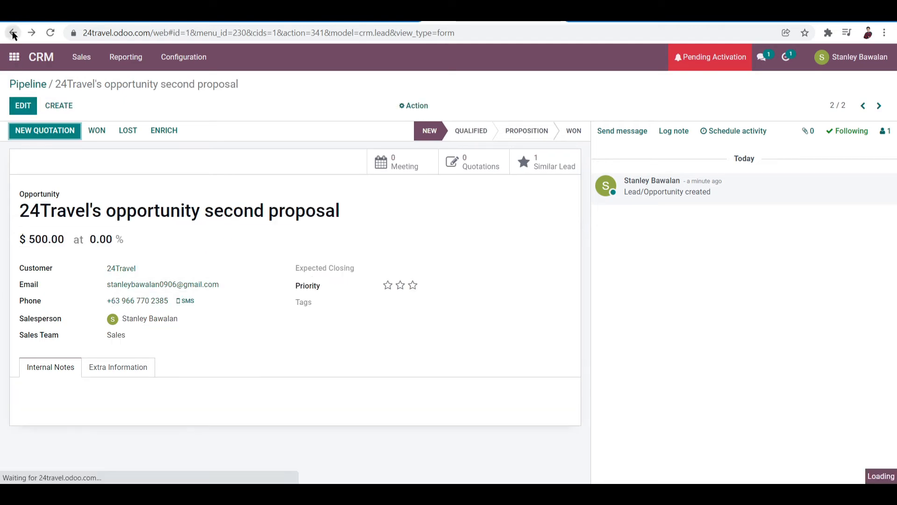
click(14, 34)
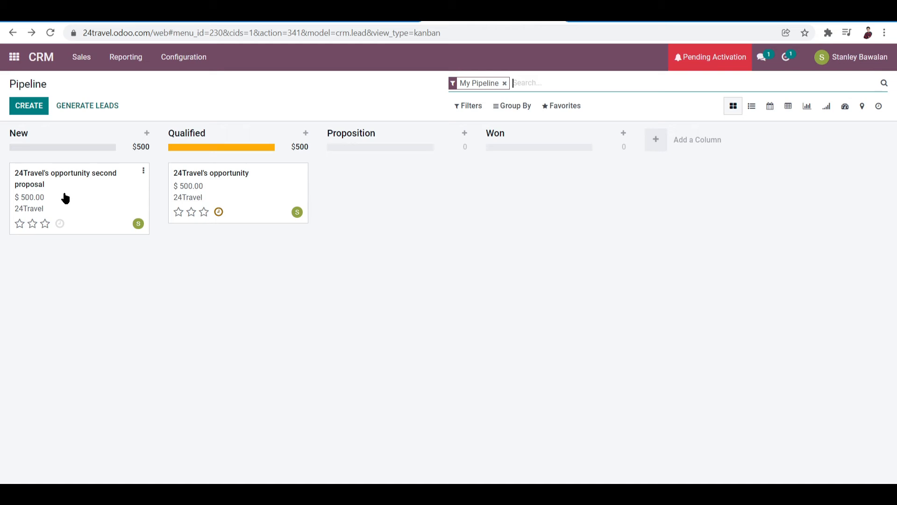
- Move the second proposal to Proposition, back to Qualified, and to Proposition again
drag(65, 201, 368, 182)
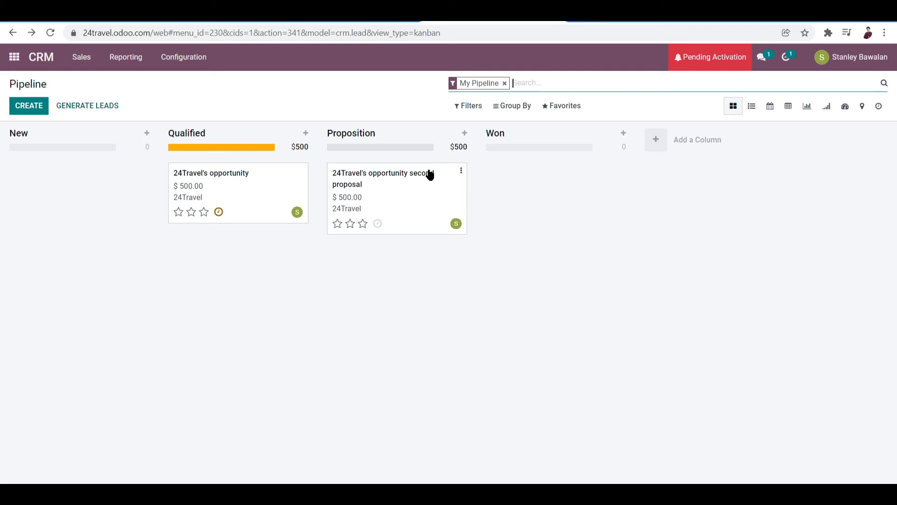
drag(428, 175, 271, 237)
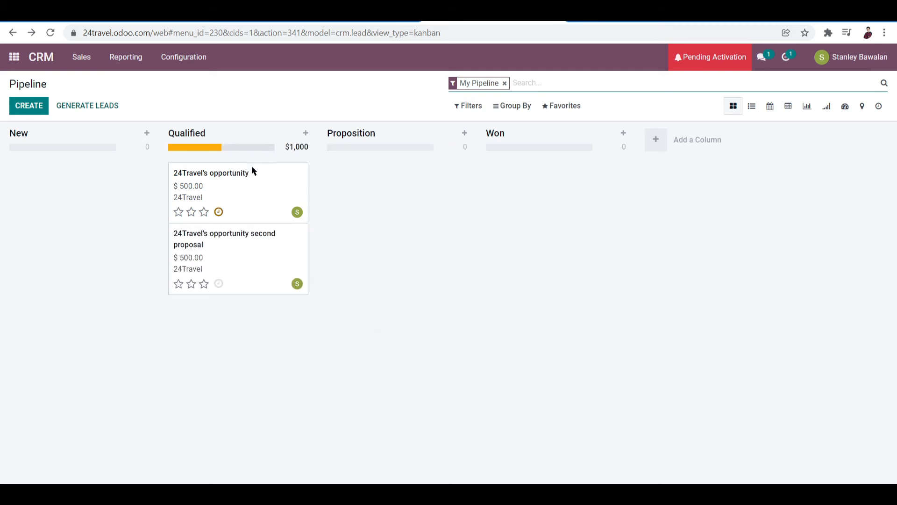
drag(261, 261, 403, 194)
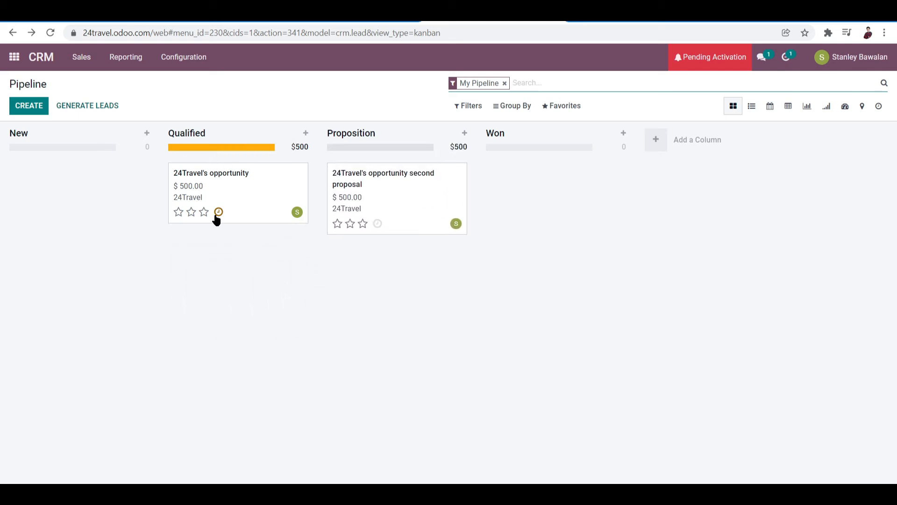
drag(282, 198, 269, 219)
- Move the second proposal and 24Travel's original opportunity to the Won stage
drag(363, 200, 503, 182)
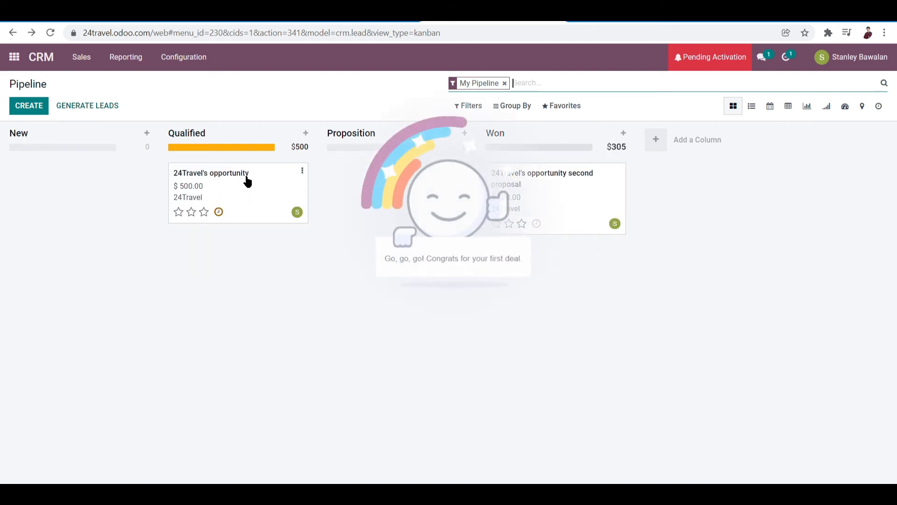
drag(247, 180, 567, 251)
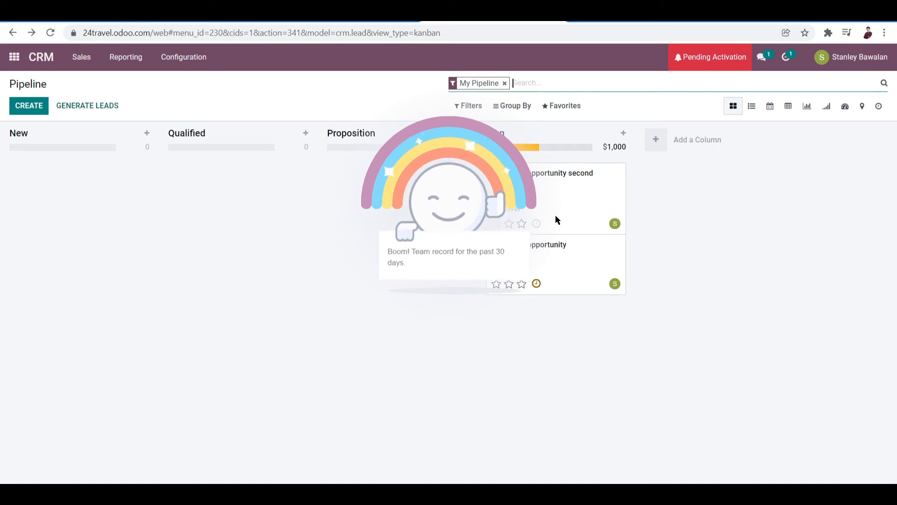
click(756, 239)
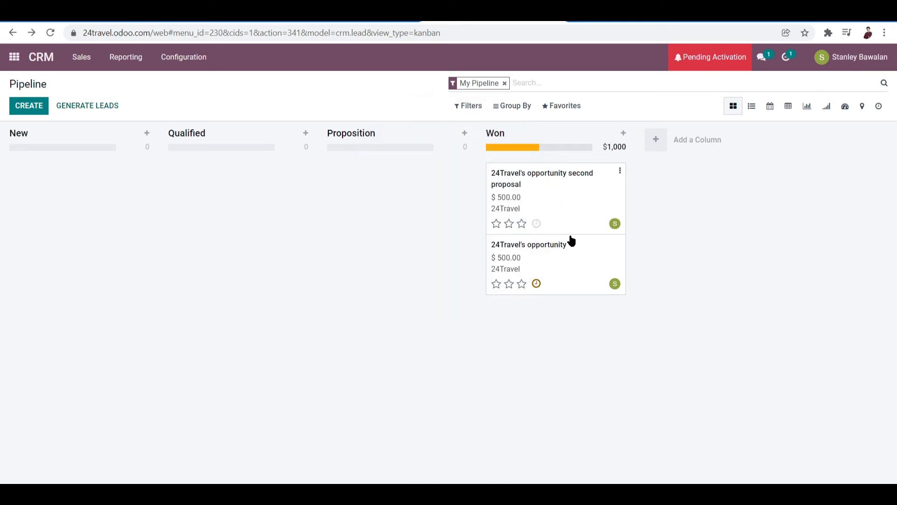
drag(552, 214, 589, 251)
- Open the Discuss app and view the message notifications, filtered to chats
click(14, 32)
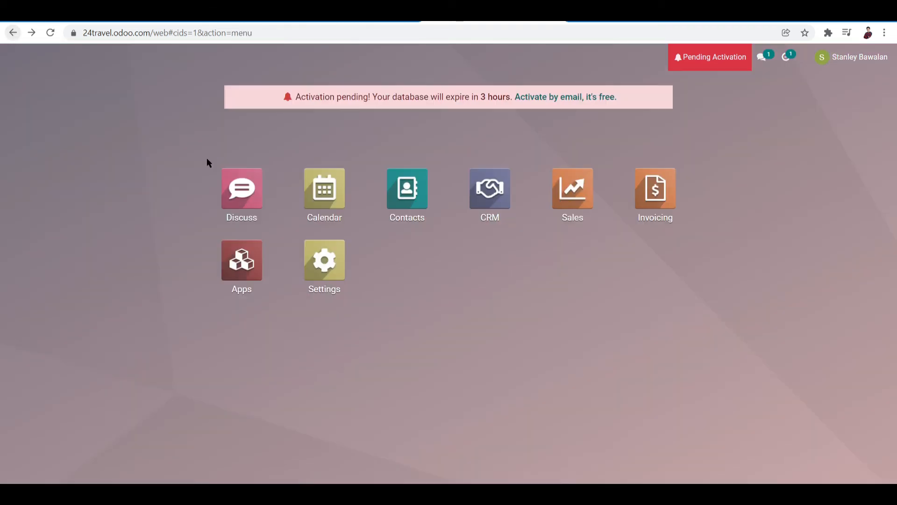
click(251, 210)
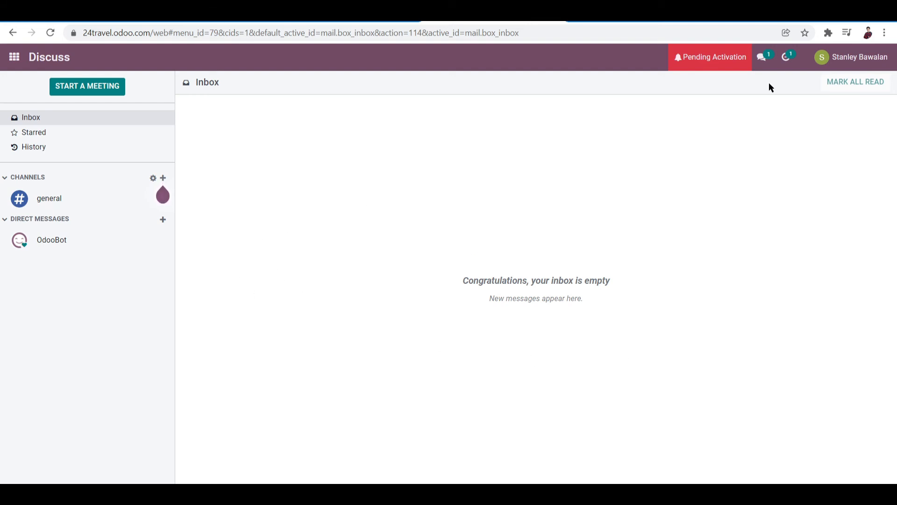
click(763, 56)
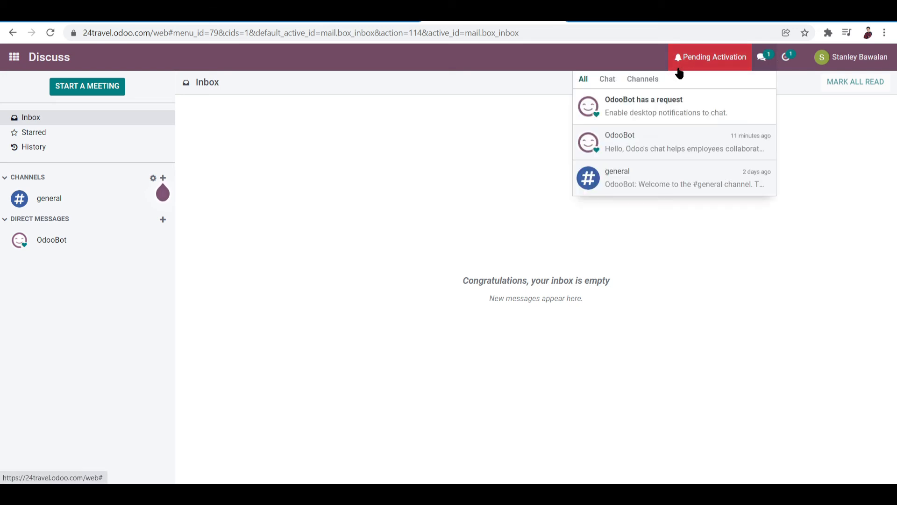
click(611, 82)
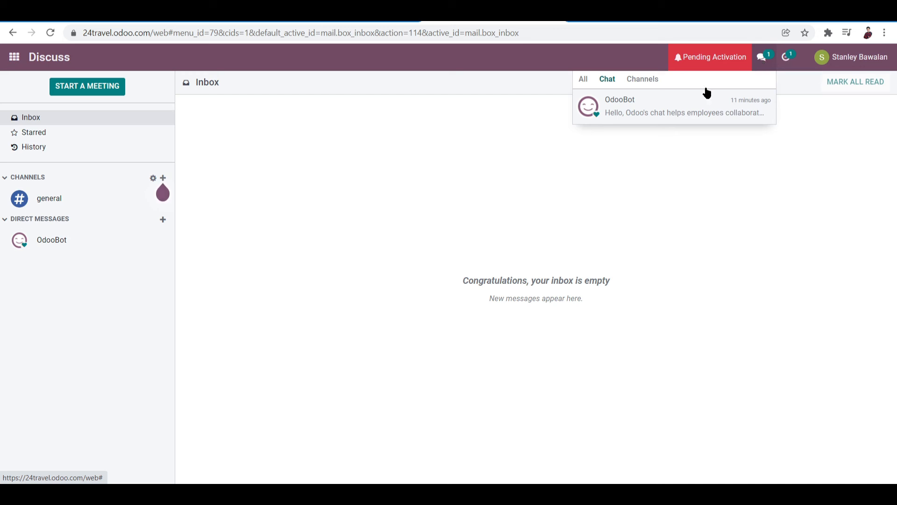
click(329, 117)
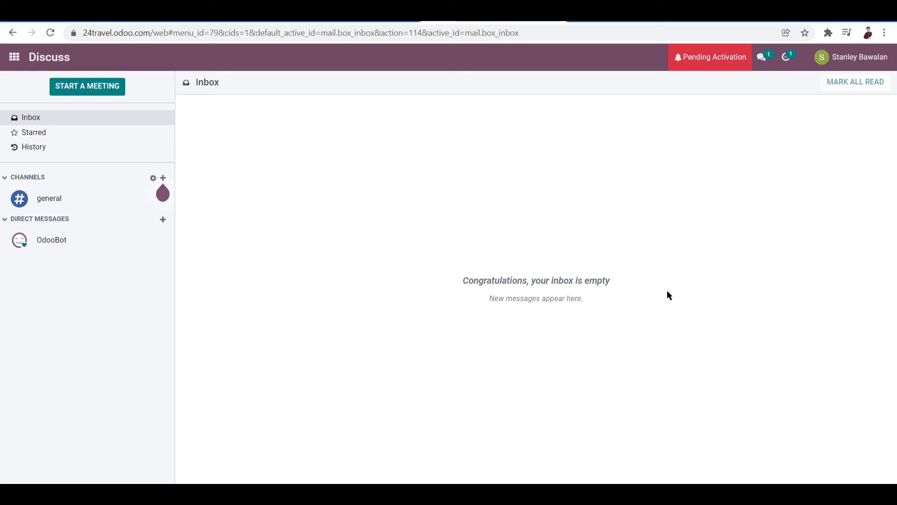
- Leave Discuss and open the Sales app to view its quotations overview and onboarding steps
click(15, 32)
click(15, 33)
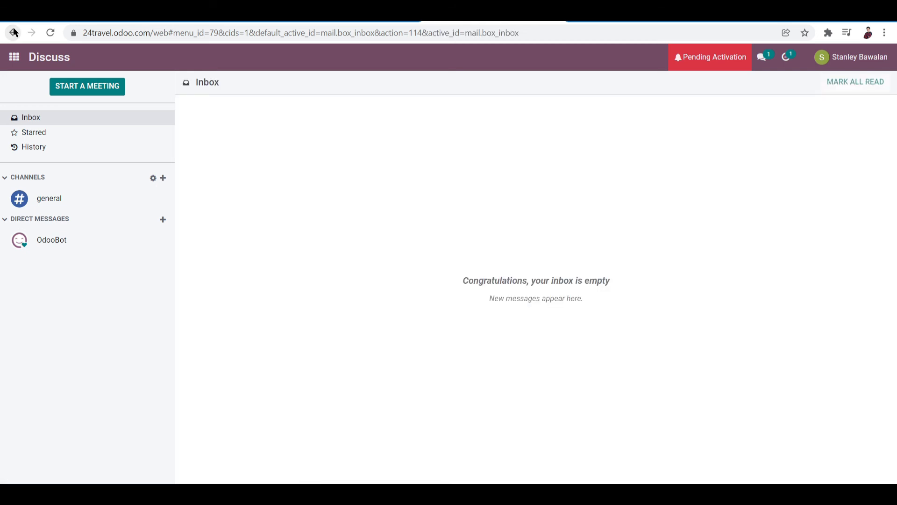
click(14, 56)
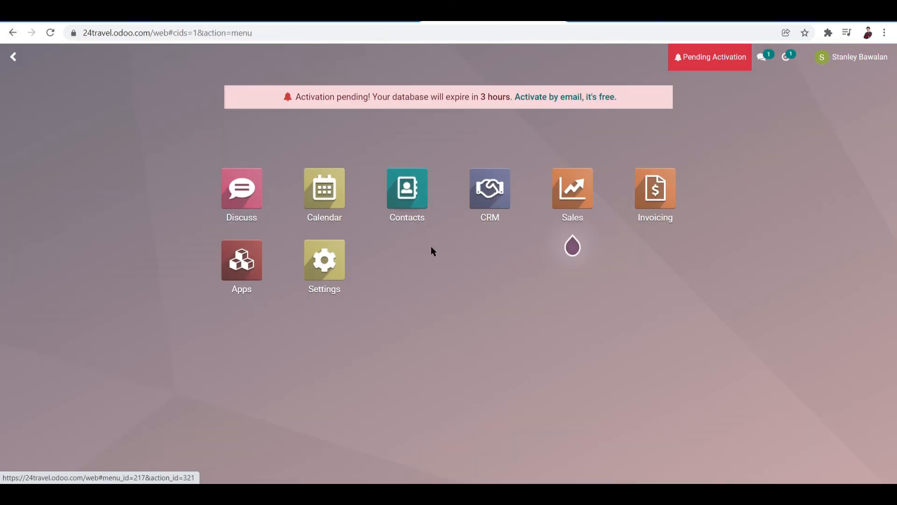
click(579, 201)
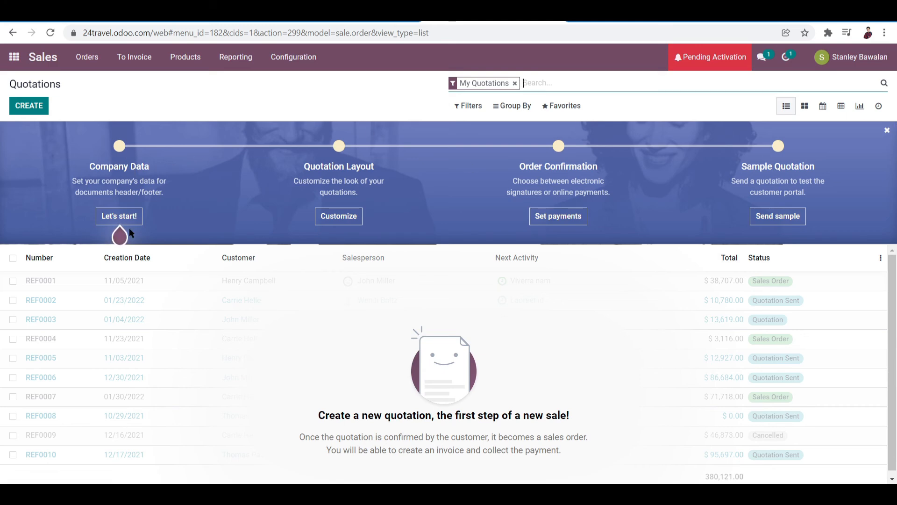
mouse_move(122, 231)
- Open the Apps catalogue and browse the modules available for installation
click(15, 57)
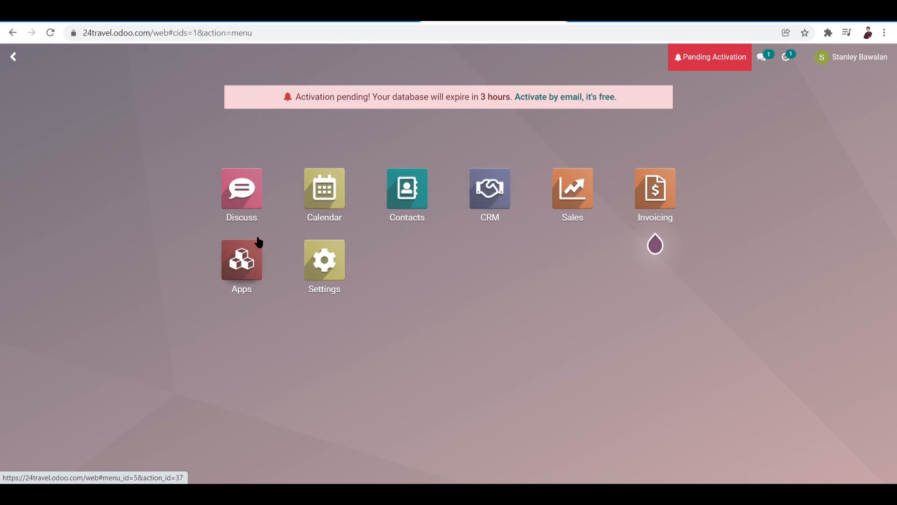
click(251, 272)
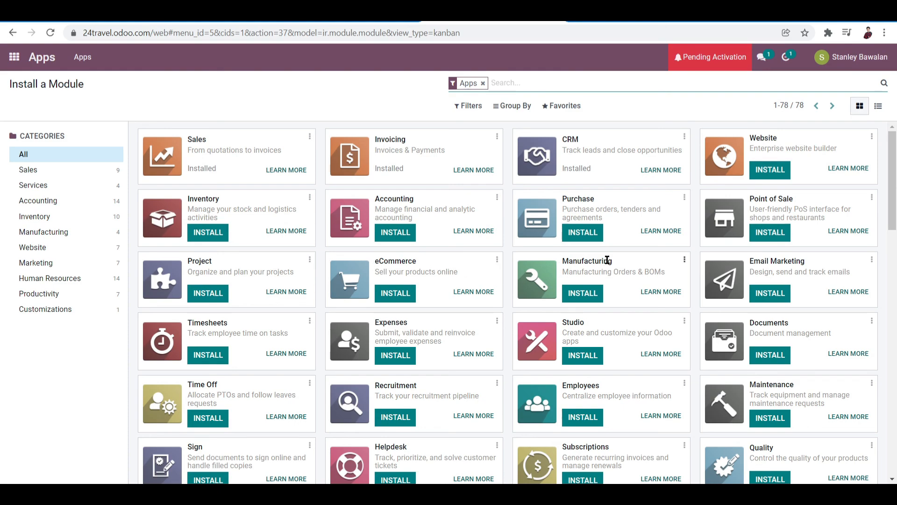
scroll(312, 382, down, 1)
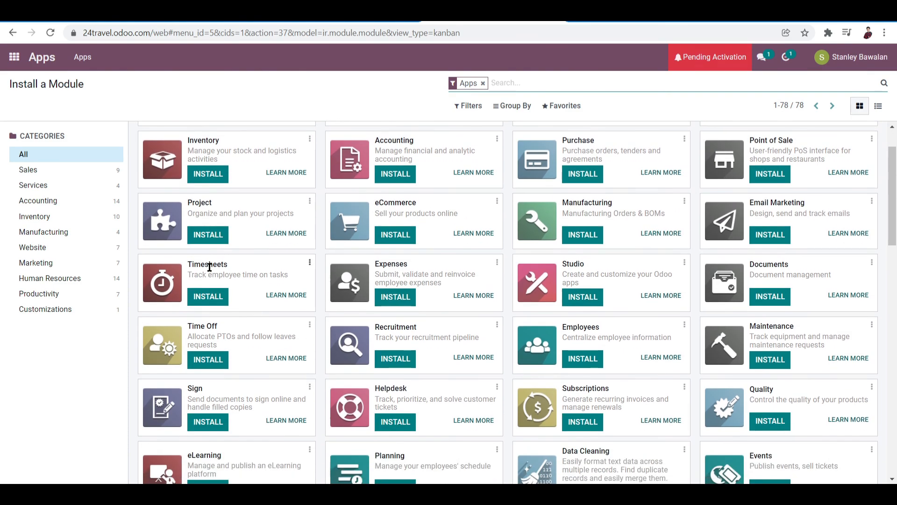
scroll(532, 383, down, 4)
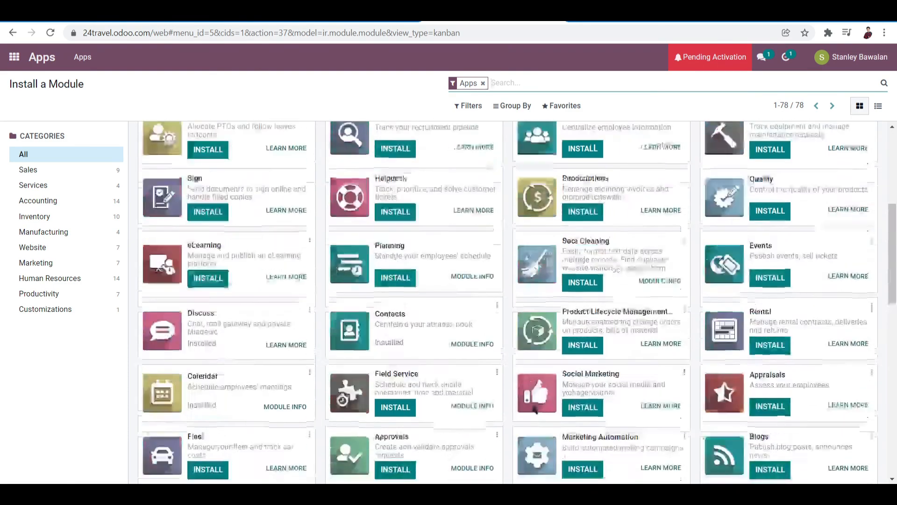
scroll(532, 402, up, 3)
scroll(533, 402, down, 13)
scroll(533, 402, up, 15)
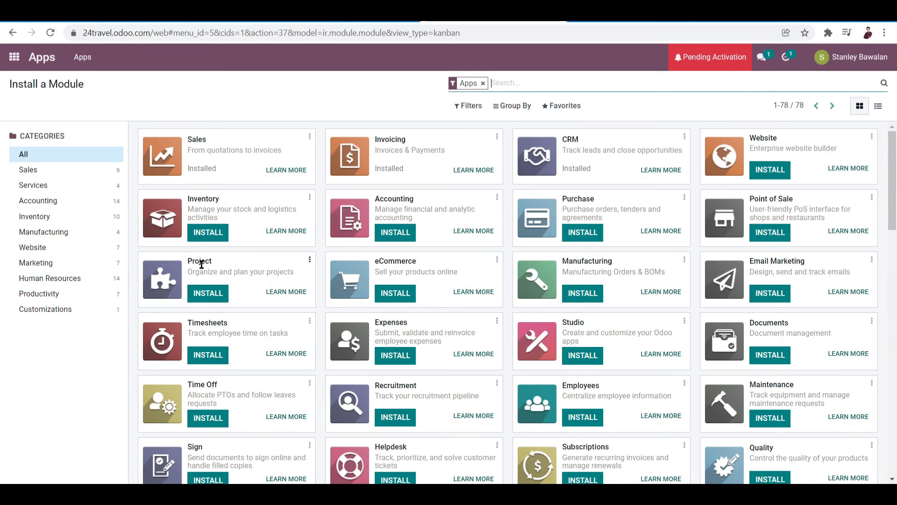
- Reopen the CRM pipeline and move the second proposal from Won back to the Proposition stage
click(13, 32)
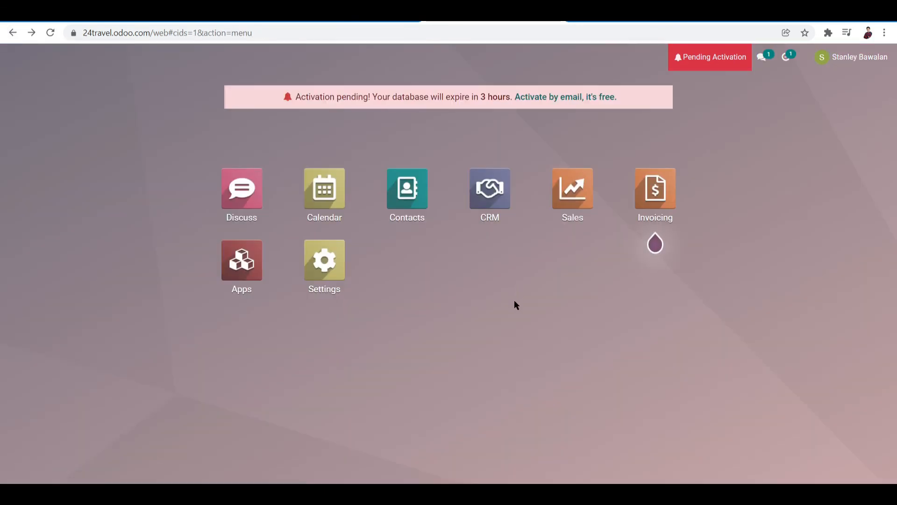
click(497, 210)
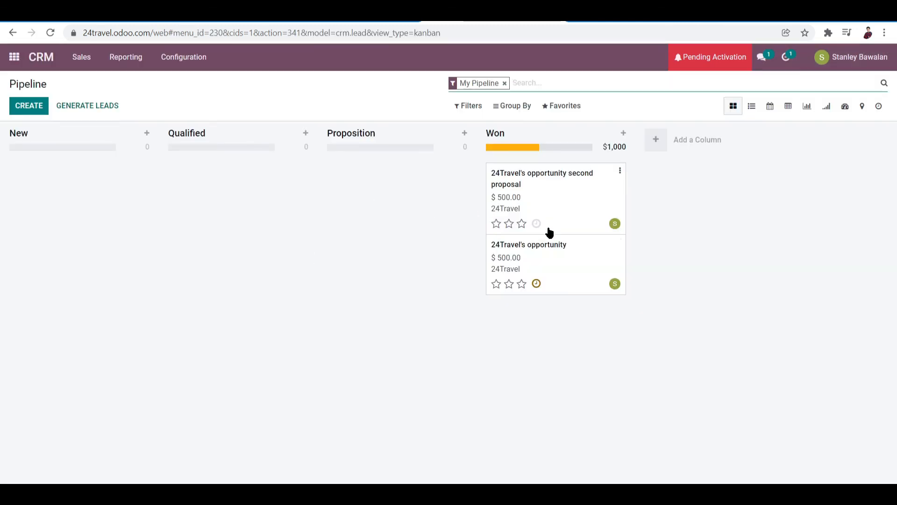
drag(549, 232, 359, 236)
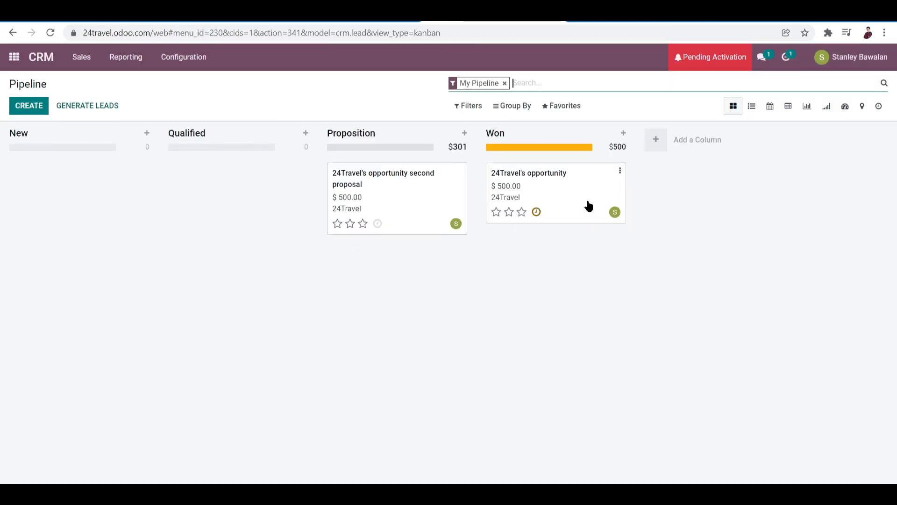